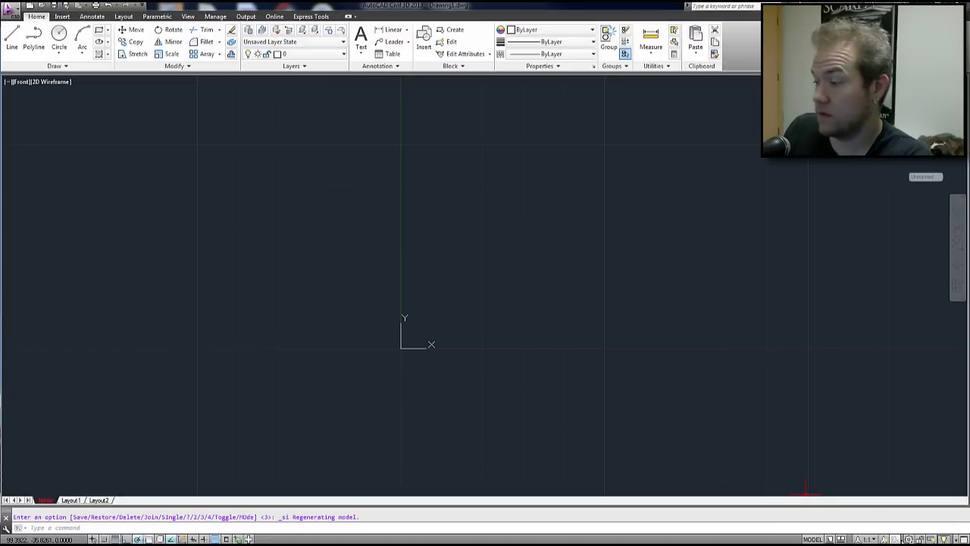
# Switch to the 3D Basics workspace, check the Render tab, and expand the extra solid-editing tools
pyautogui.click(909, 539)
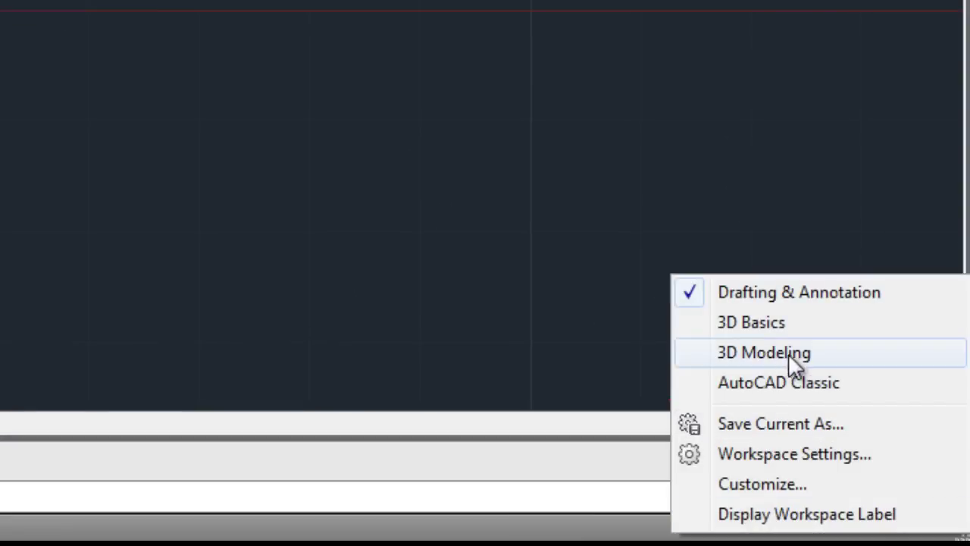
pyautogui.click(753, 322)
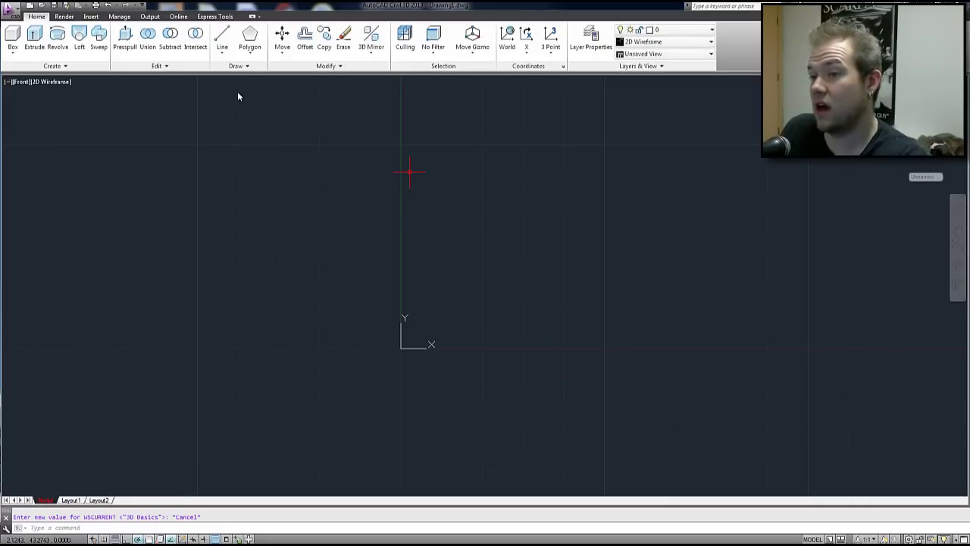
pyautogui.click(67, 17)
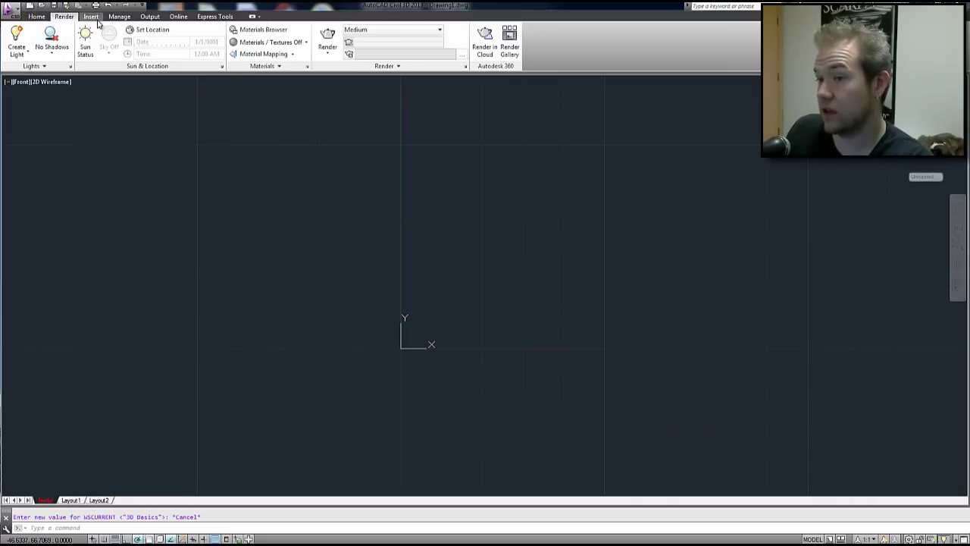
pyautogui.click(38, 16)
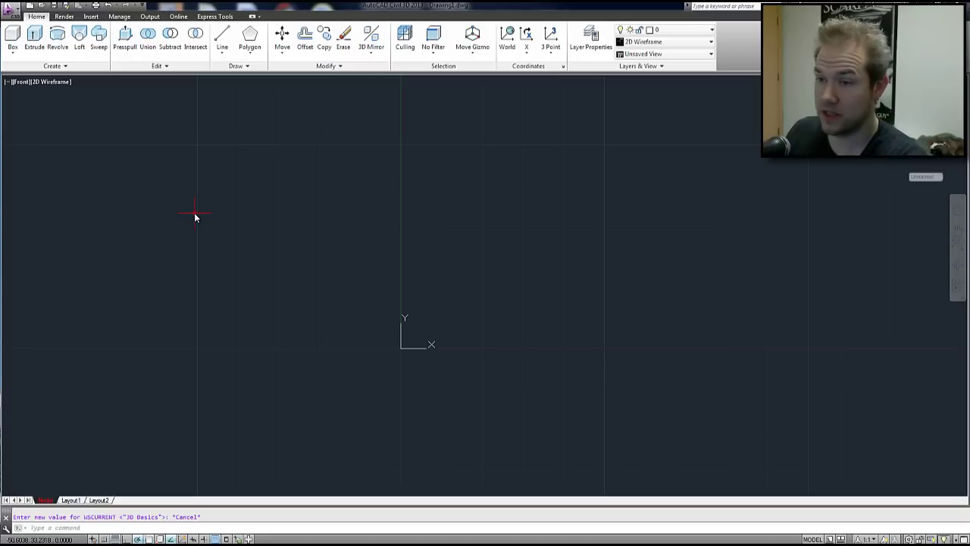
pyautogui.click(255, 196)
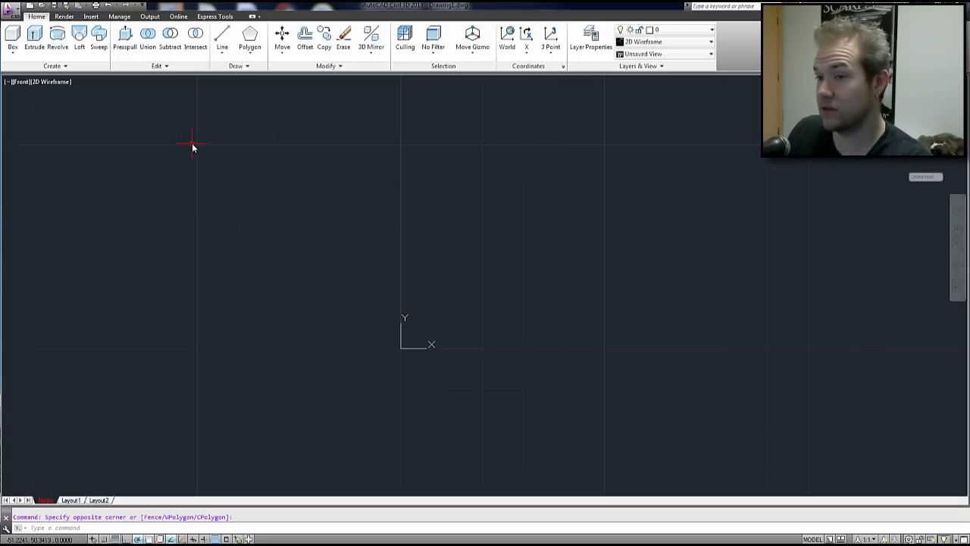
pyautogui.click(152, 67)
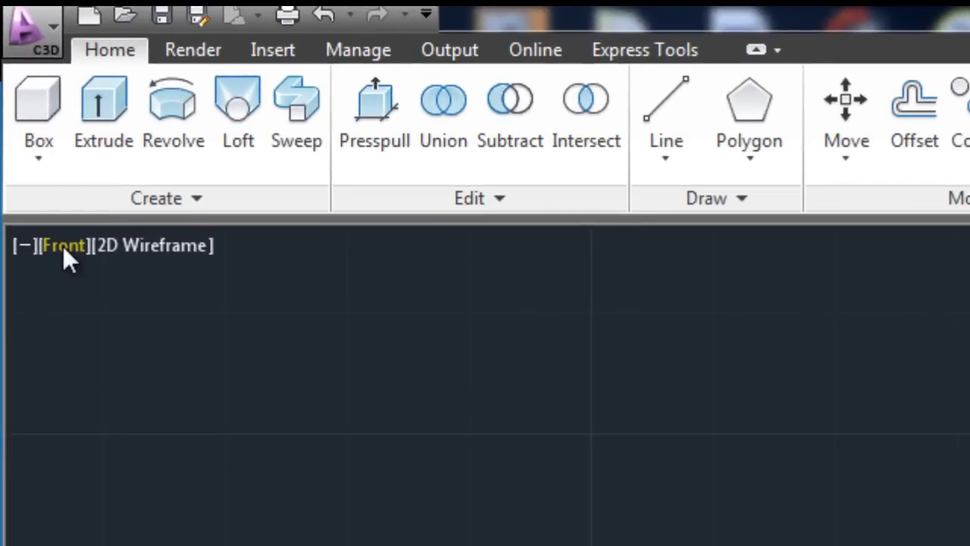
# Split the drawing area into two vertical side-by-side viewports
pyautogui.click(21, 83)
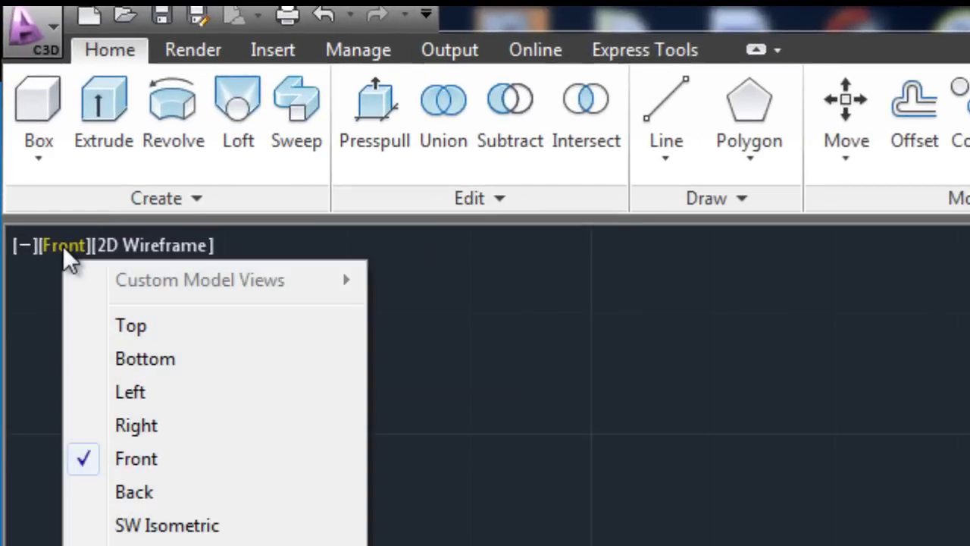
pyautogui.click(26, 253)
pyautogui.click(23, 249)
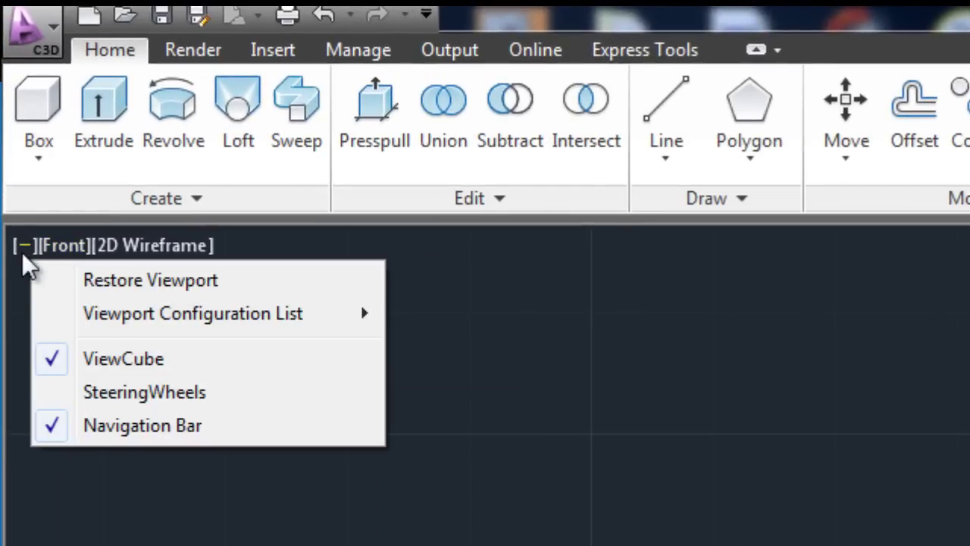
pyautogui.click(22, 248)
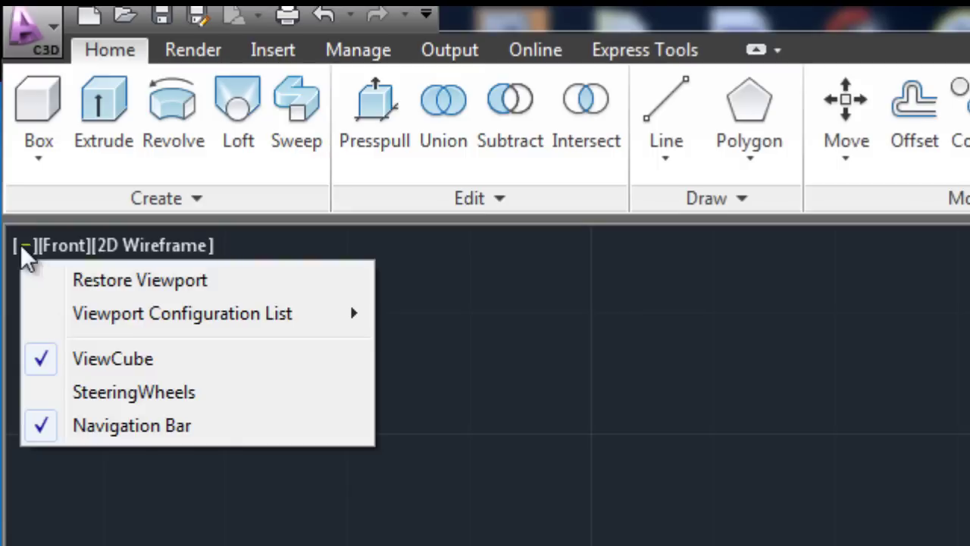
pyautogui.moveTo(124, 325)
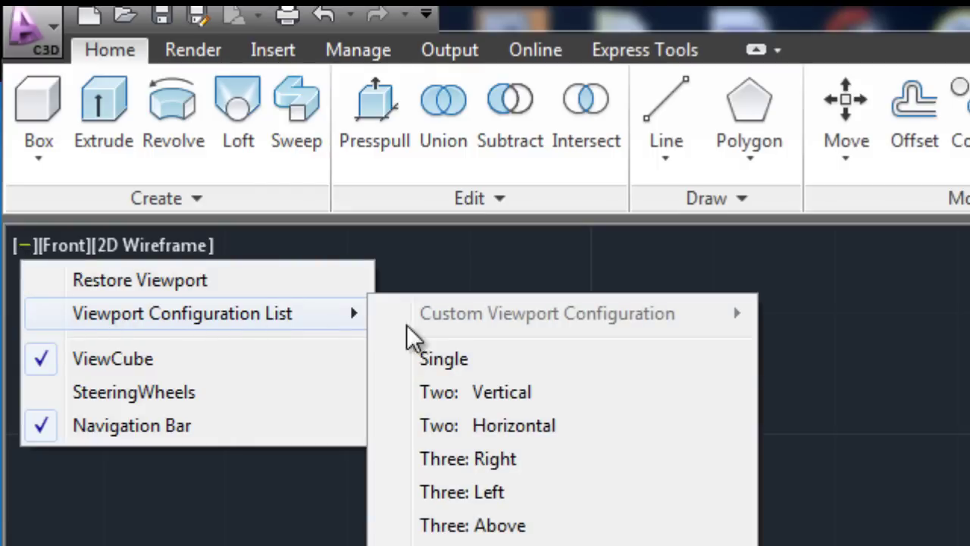
pyautogui.click(472, 400)
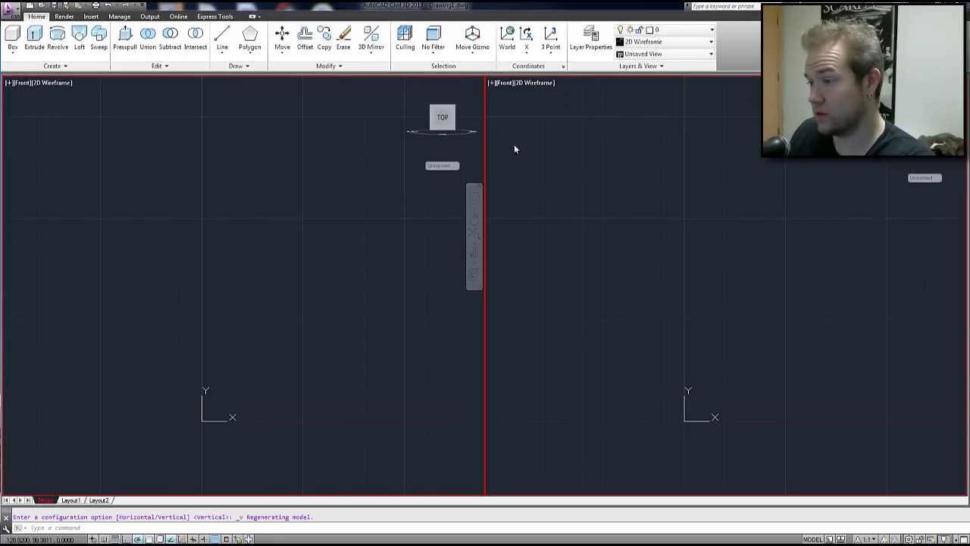
# Set the right viewport to SE Isometric and the left to Top, panning both to show the origin
pyautogui.click(510, 84)
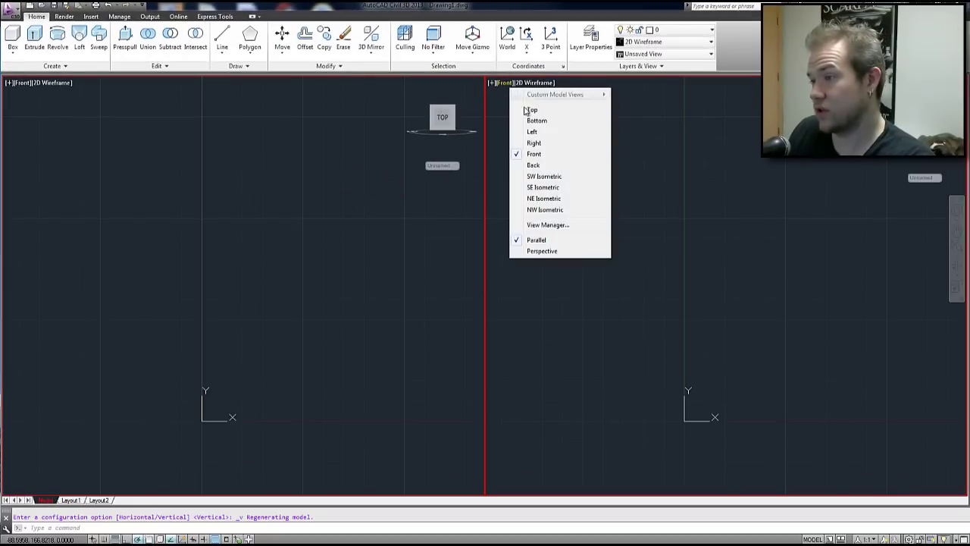
pyautogui.click(543, 188)
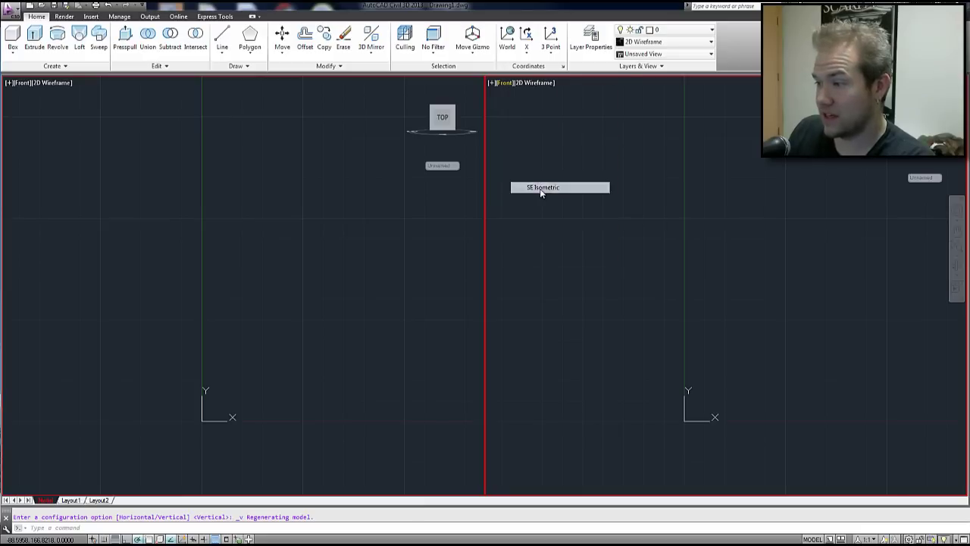
pyautogui.click(518, 83)
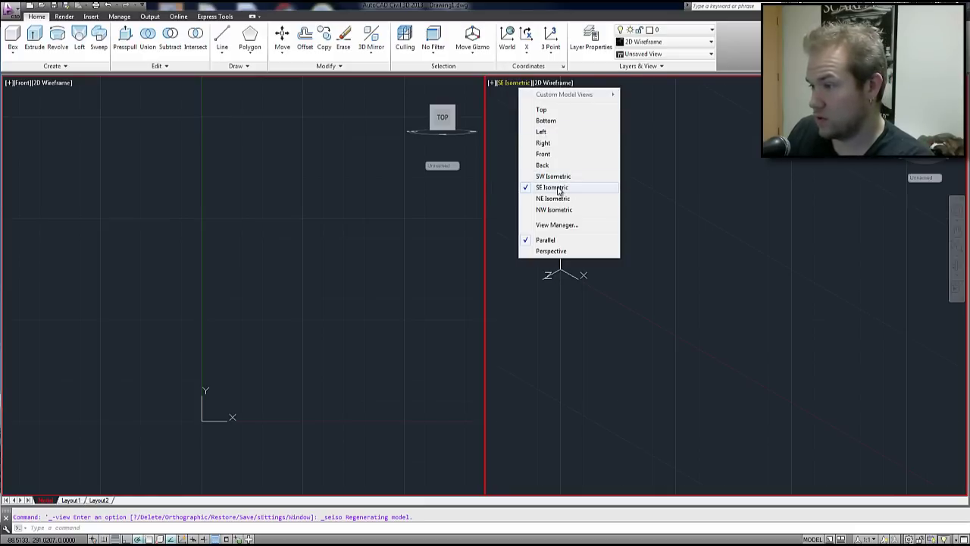
pyautogui.click(547, 189)
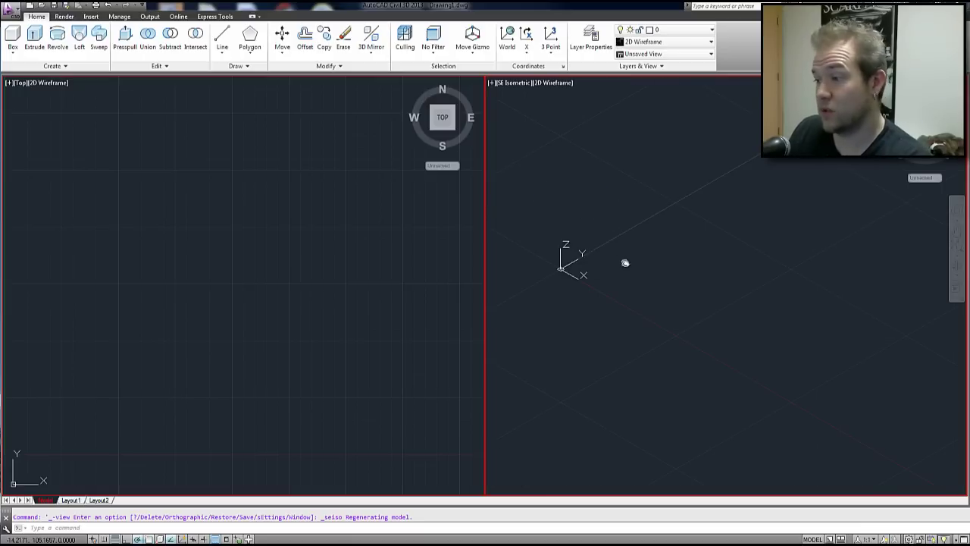
pyautogui.moveTo(626, 263); pyautogui.dragTo(646, 286, button='middle')
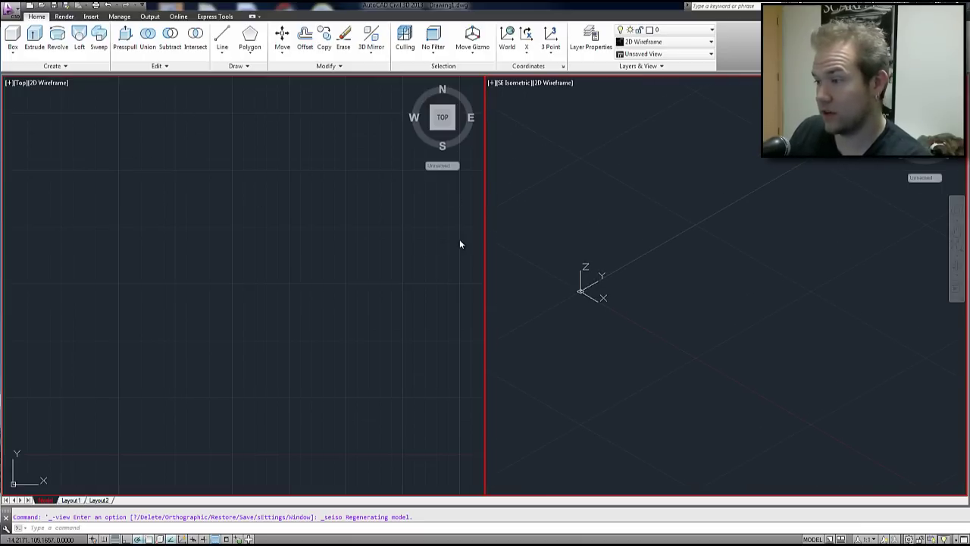
pyautogui.moveTo(537, 251); pyautogui.dragTo(652, 265, button='middle')
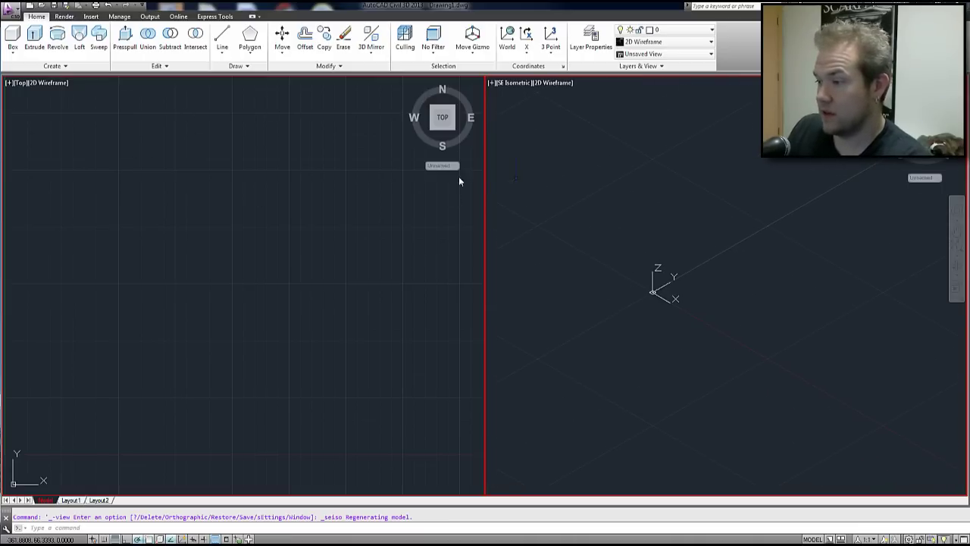
pyautogui.click(521, 83)
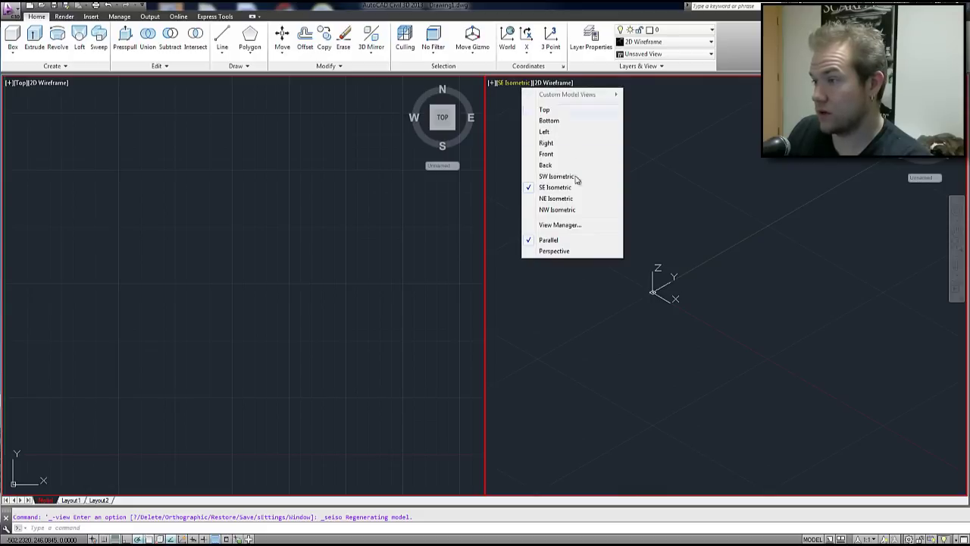
pyautogui.click(509, 136)
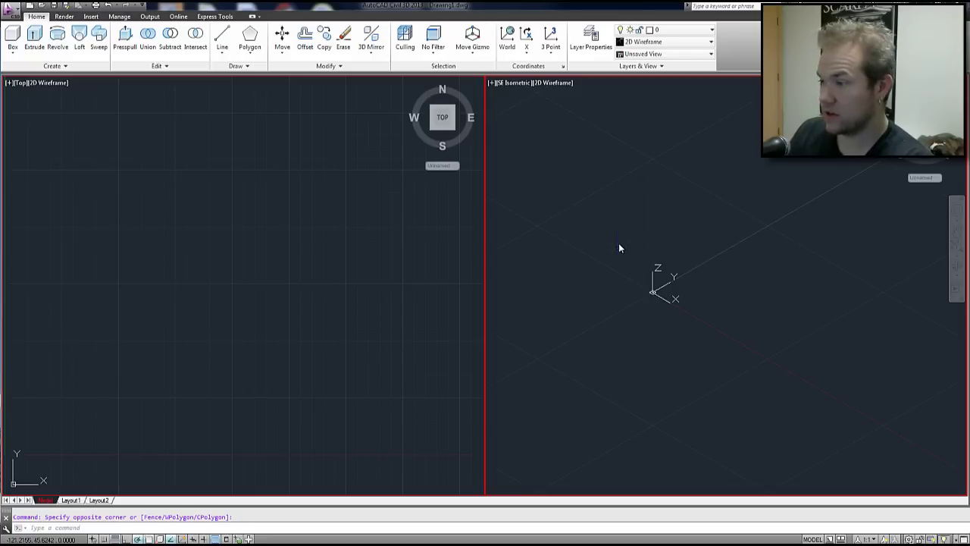
pyautogui.moveTo(648, 219); pyautogui.dragTo(681, 211, button='middle')
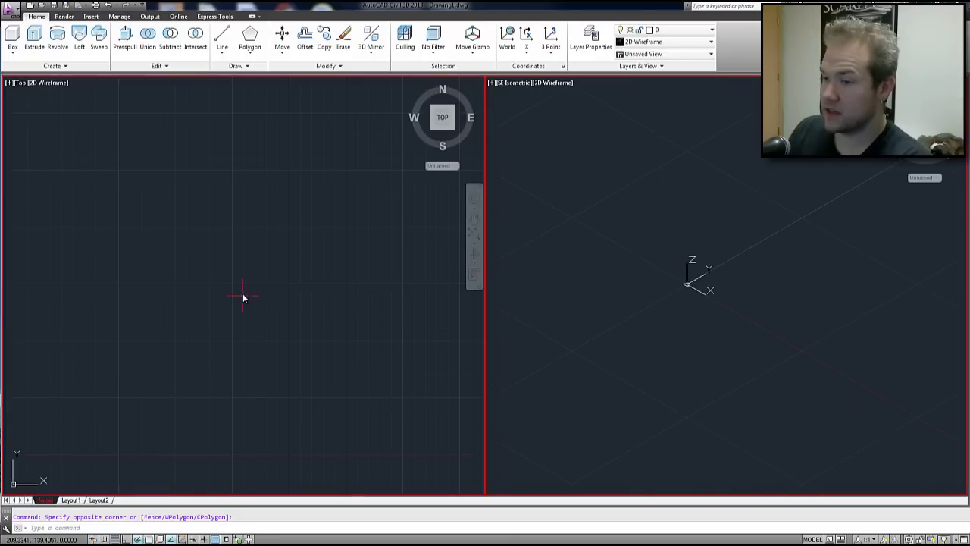
pyautogui.moveTo(242, 297); pyautogui.dragTo(155, 301, button='middle')
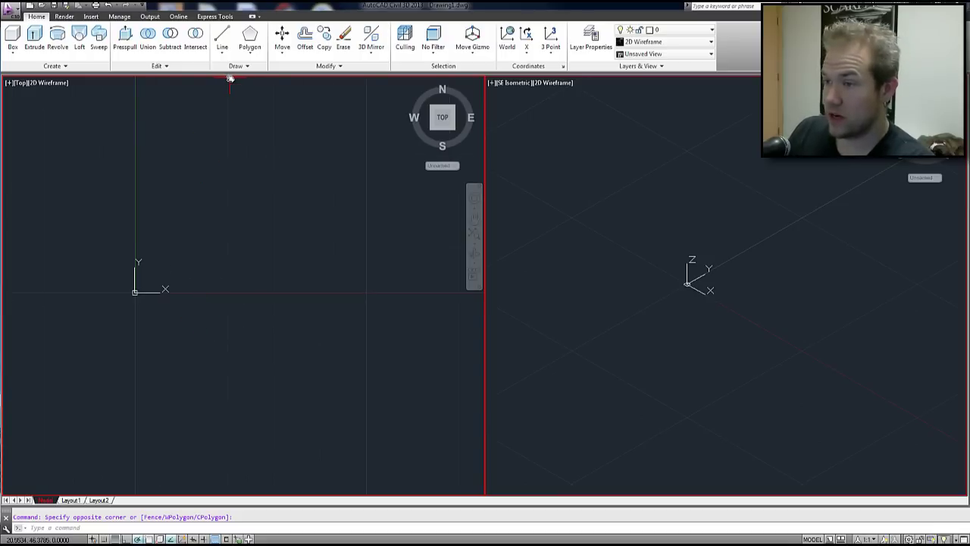
# Draw a rectangle from corner 0,0 to corner 10,10
pyautogui.click(251, 53)
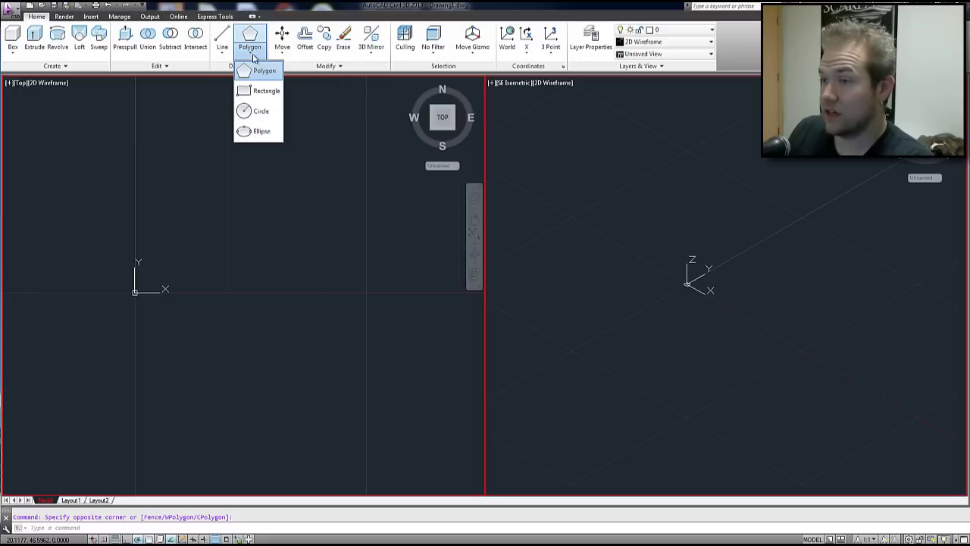
pyautogui.click(266, 91)
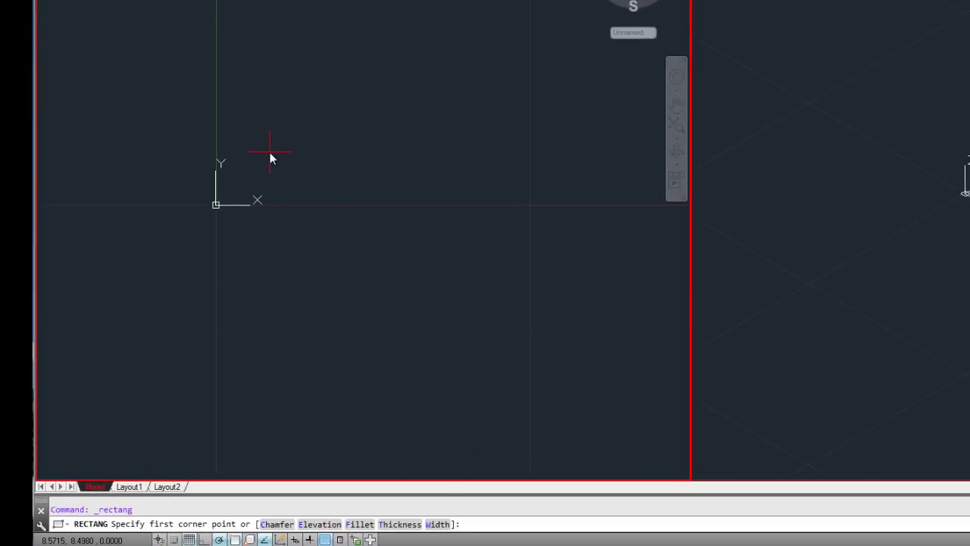
pyautogui.write('0,0')
pyautogui.press('Return')
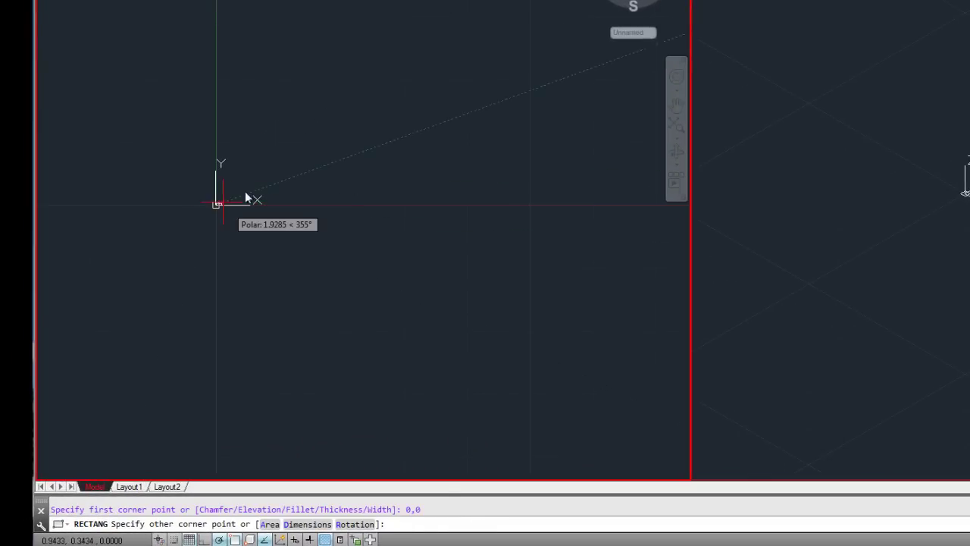
pyautogui.write('10,10')
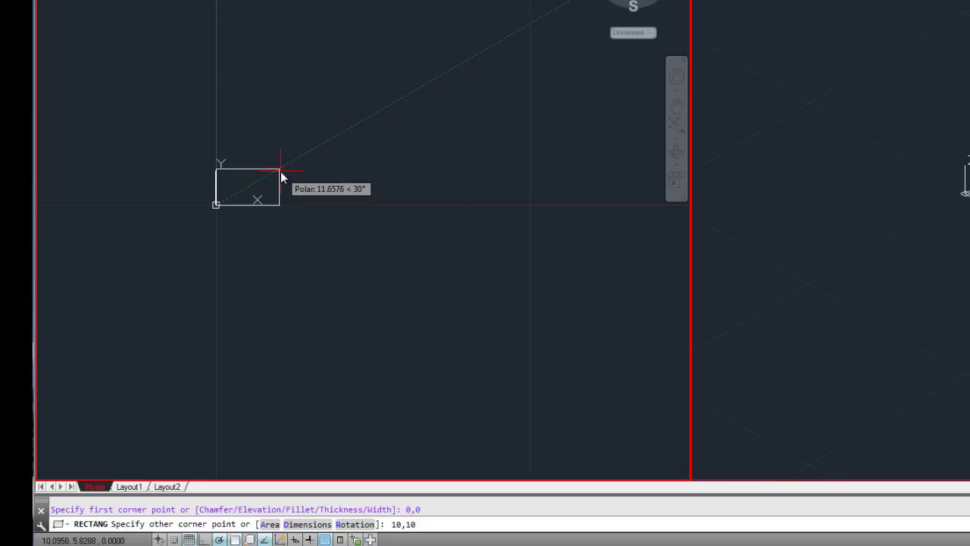
pyautogui.press('Return')
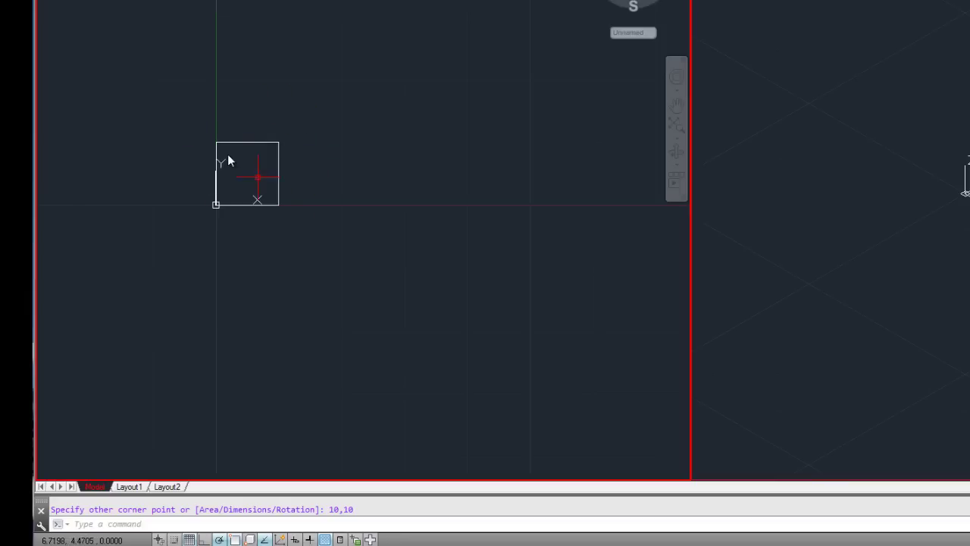
# Zoom and pan the Top and SE Isometric viewports so the square is centred in view
pyautogui.click(244, 182)
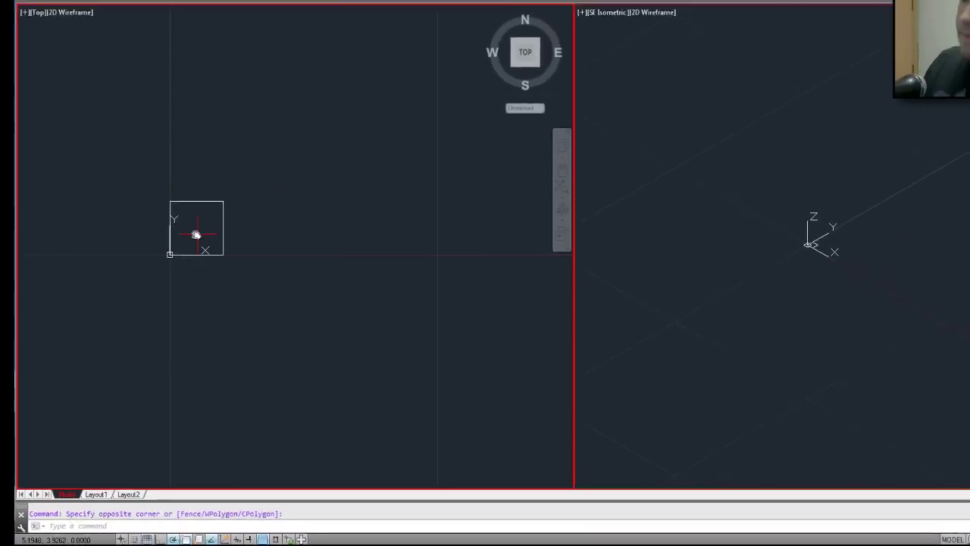
pyautogui.scroll(4, 224, 228)
pyautogui.press('Escape')
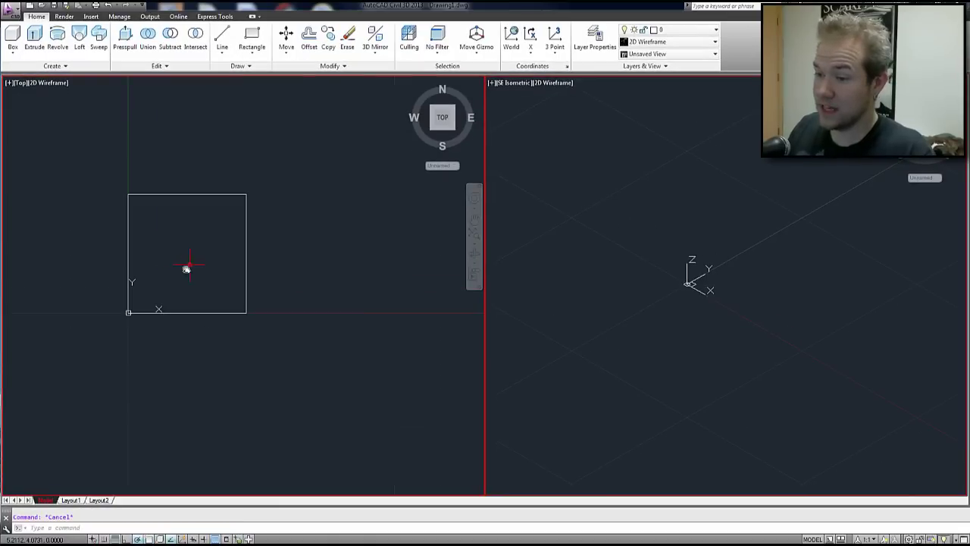
pyautogui.click(187, 269)
pyautogui.press('Escape')
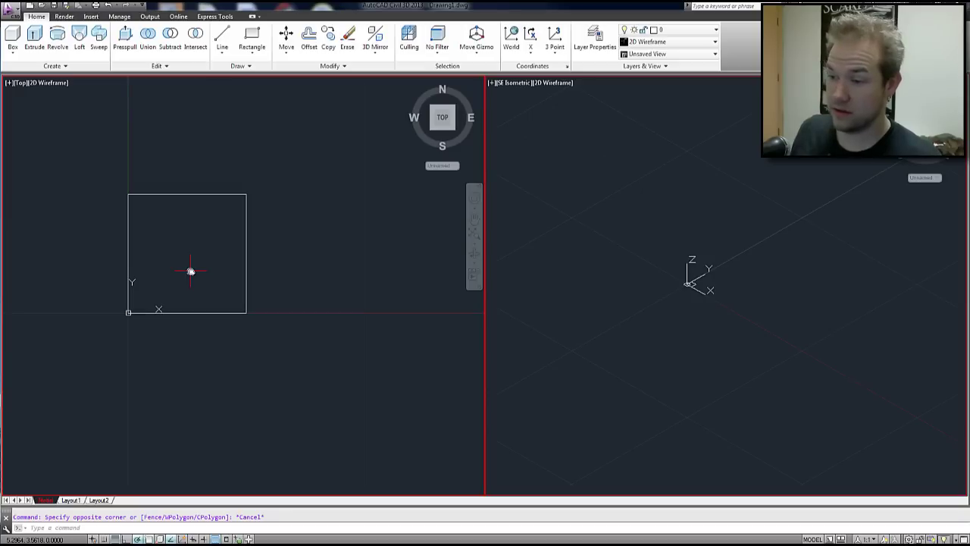
pyautogui.click(692, 274)
pyautogui.press('Escape')
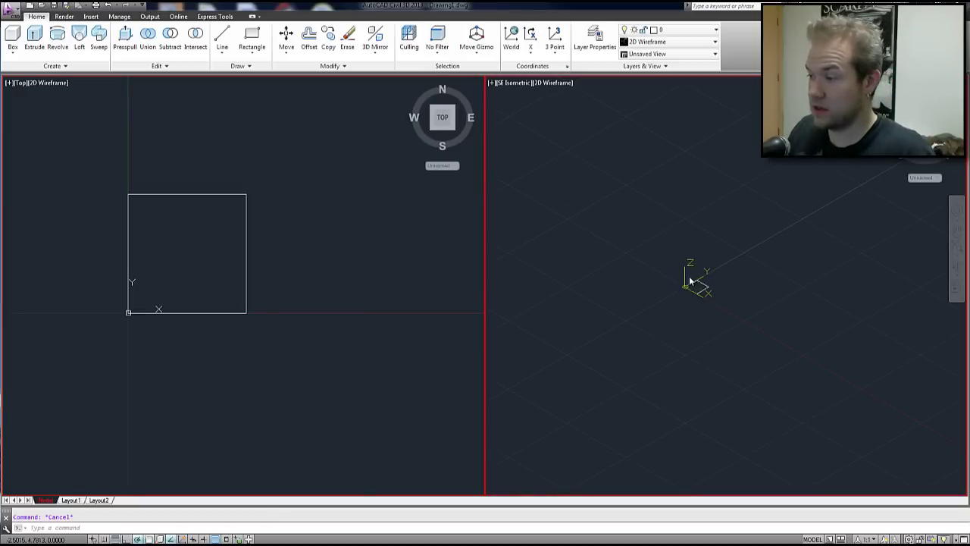
pyautogui.scroll(3, 690, 280)
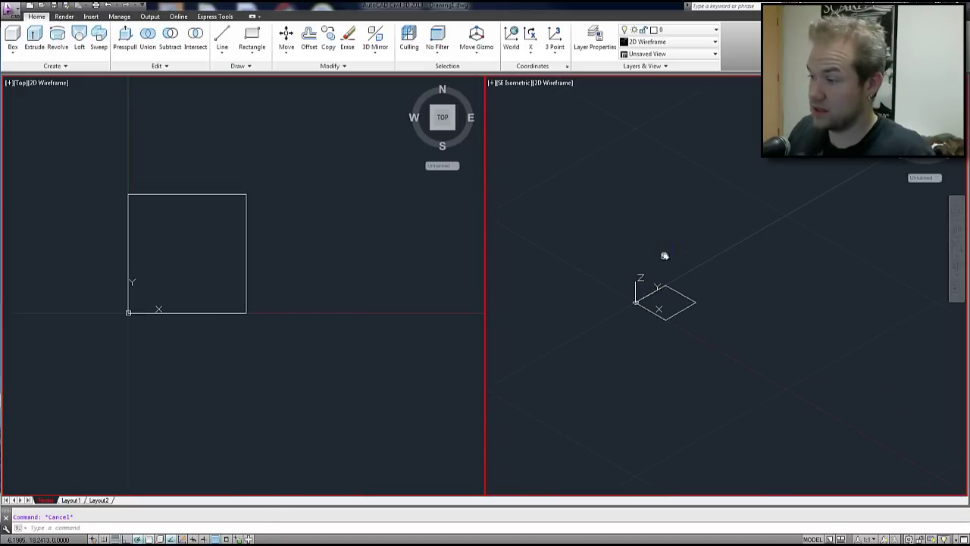
pyautogui.moveTo(664, 255); pyautogui.dragTo(621, 247, button='middle')
pyautogui.scroll(2, 611, 262)
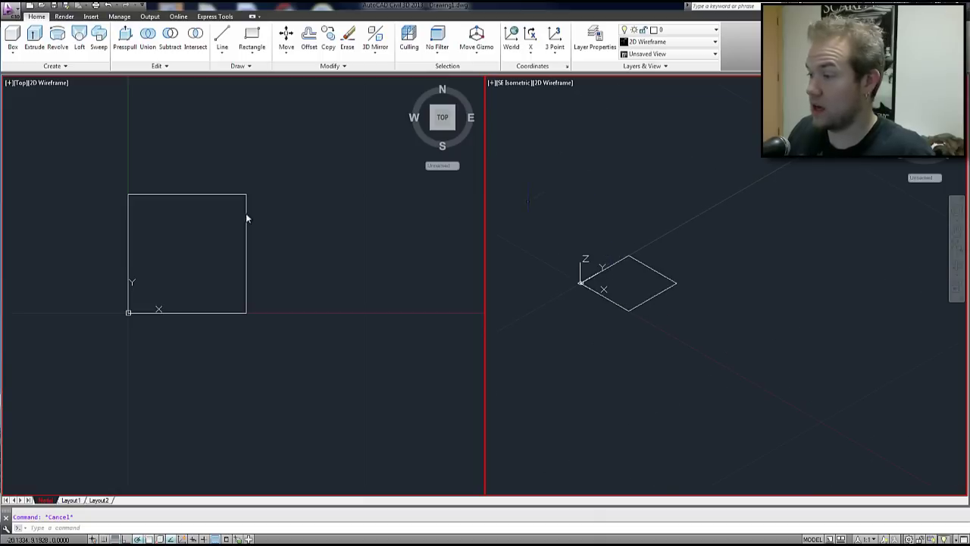
# Extrude the 10×10 square to a height of 10, making a cube
pyautogui.click(34, 38)
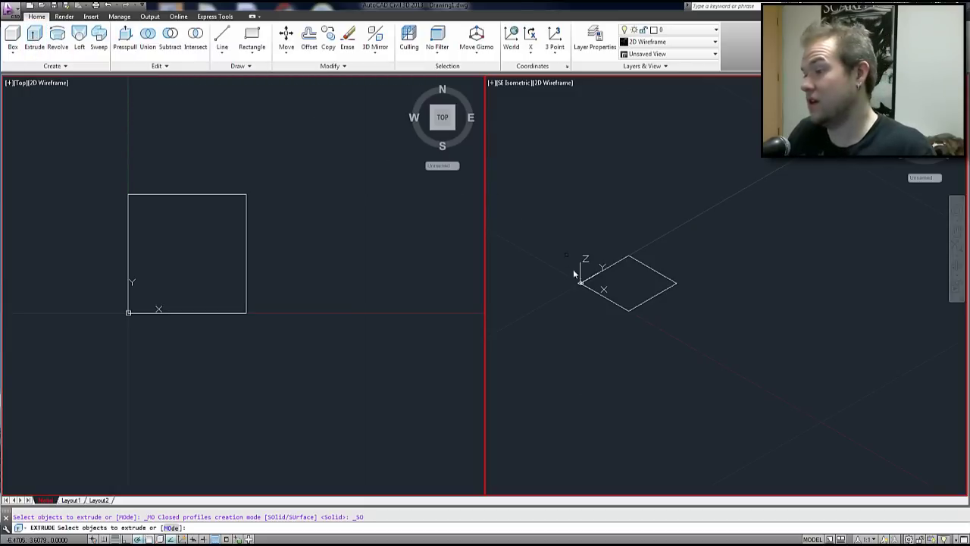
pyautogui.click(589, 290)
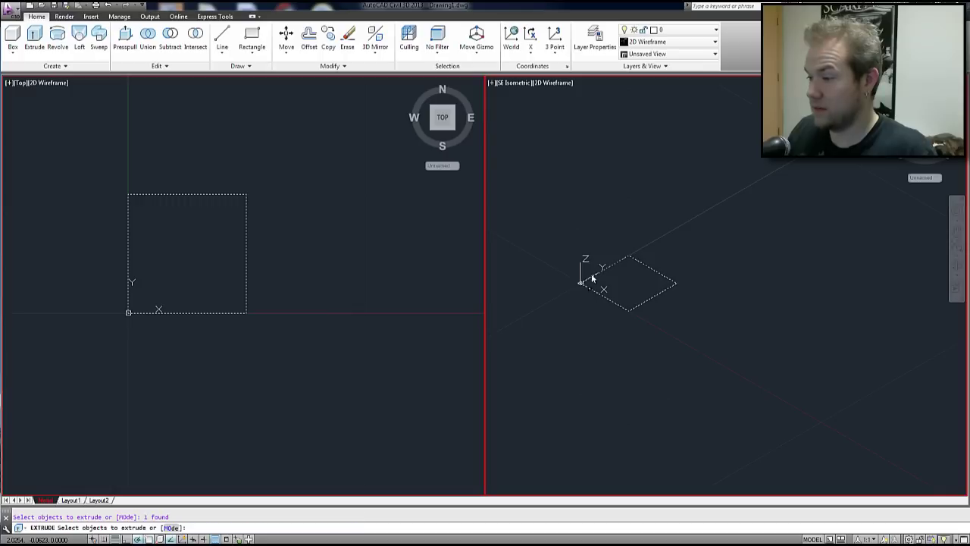
pyautogui.press('Return')
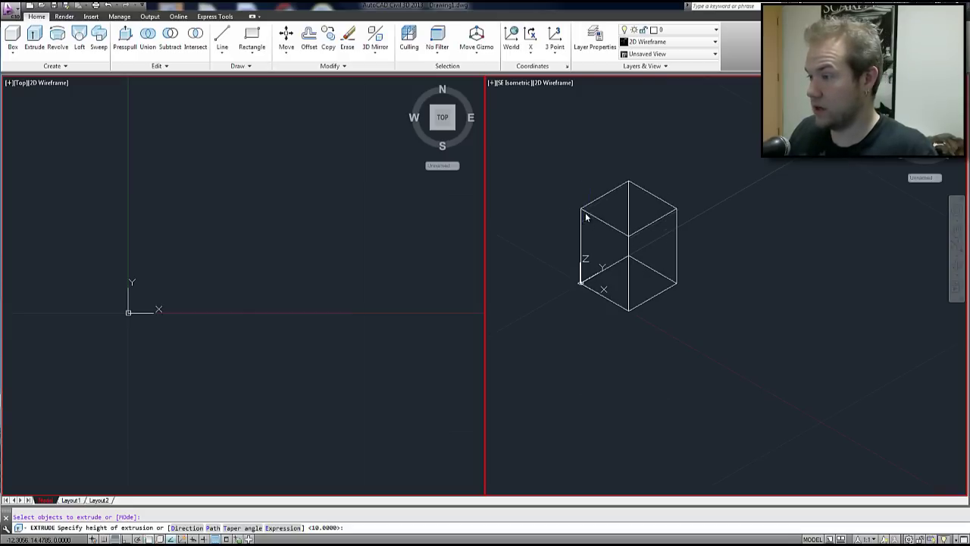
pyautogui.write('10')
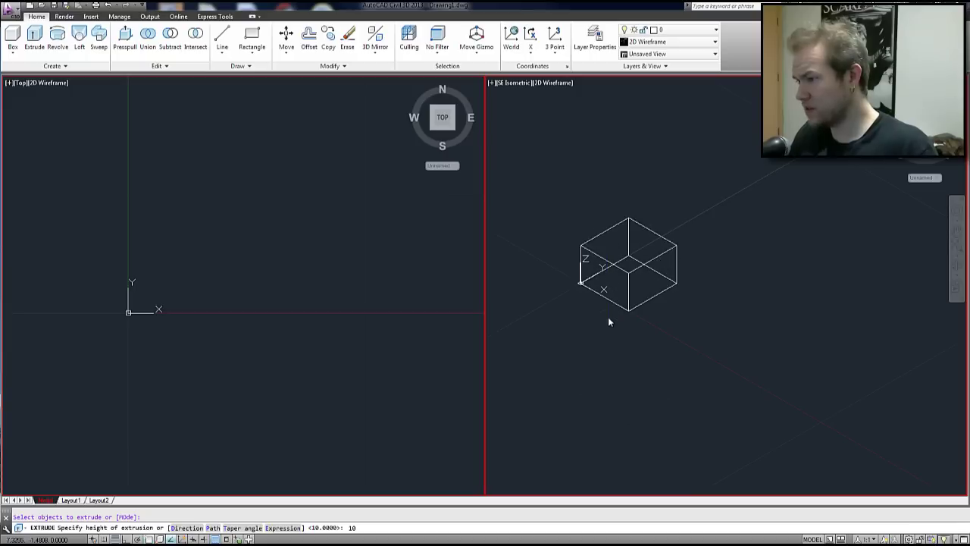
pyautogui.press('Return')
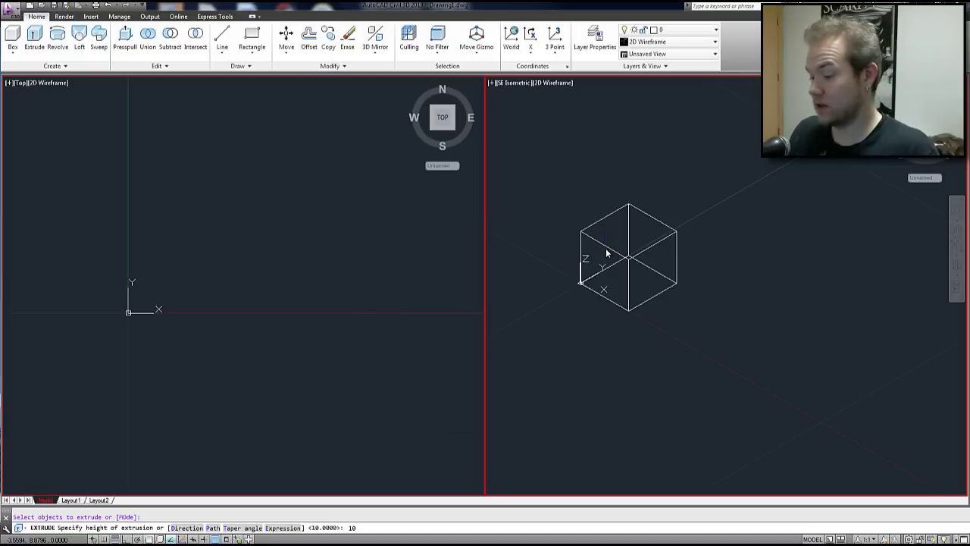
pyautogui.press('Return')
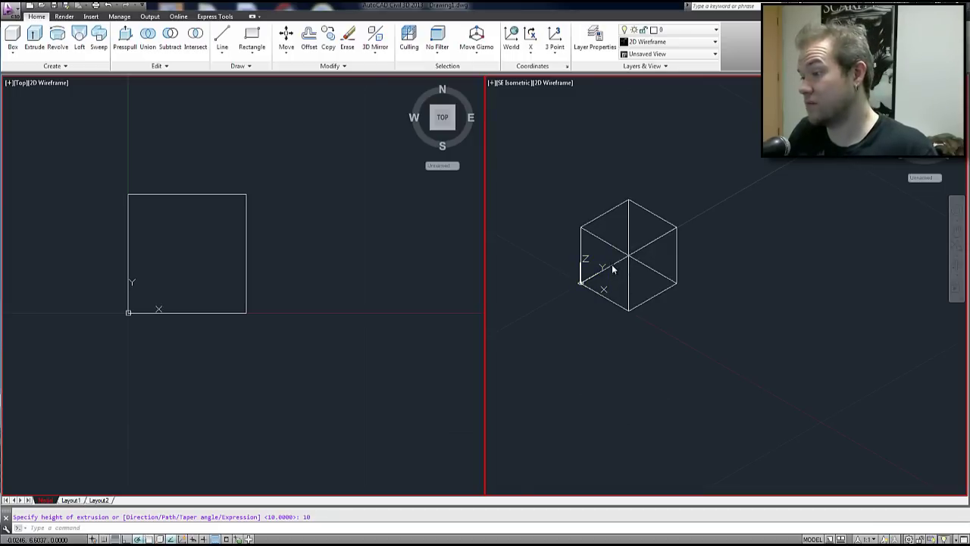
pyautogui.scroll(-2, 612, 265)
pyautogui.scroll(3, 612, 264)
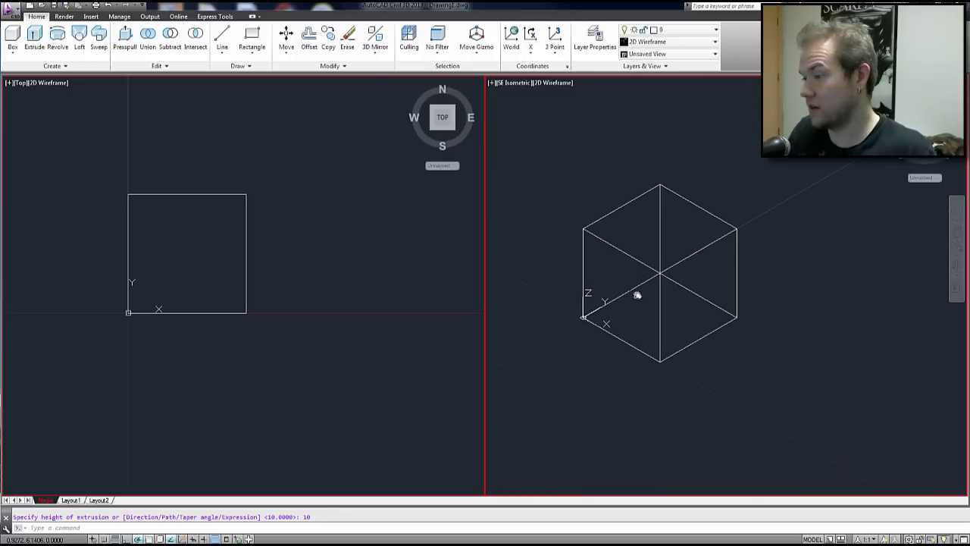
pyautogui.press('Return')
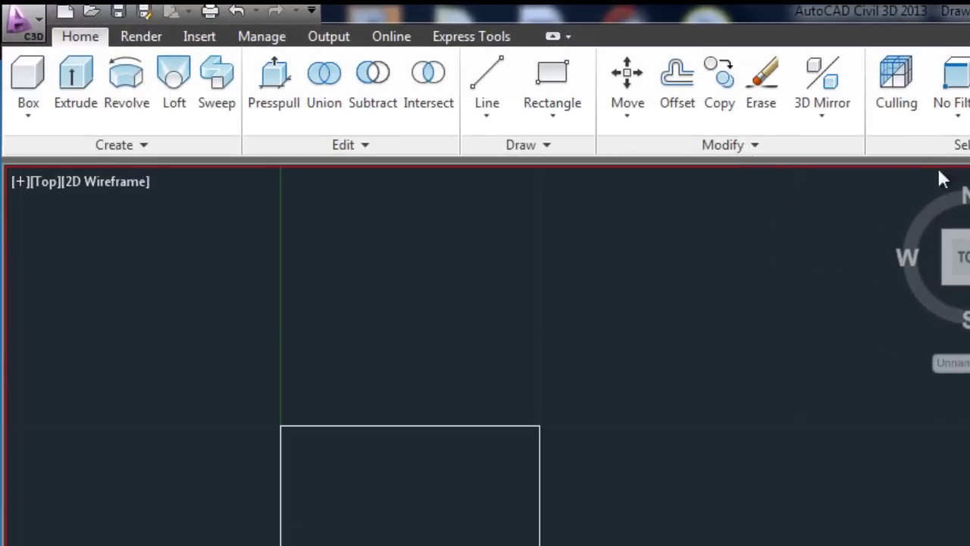
# Start Chamfer Edge and set both chamfer distances to 1
pyautogui.click(342, 148)
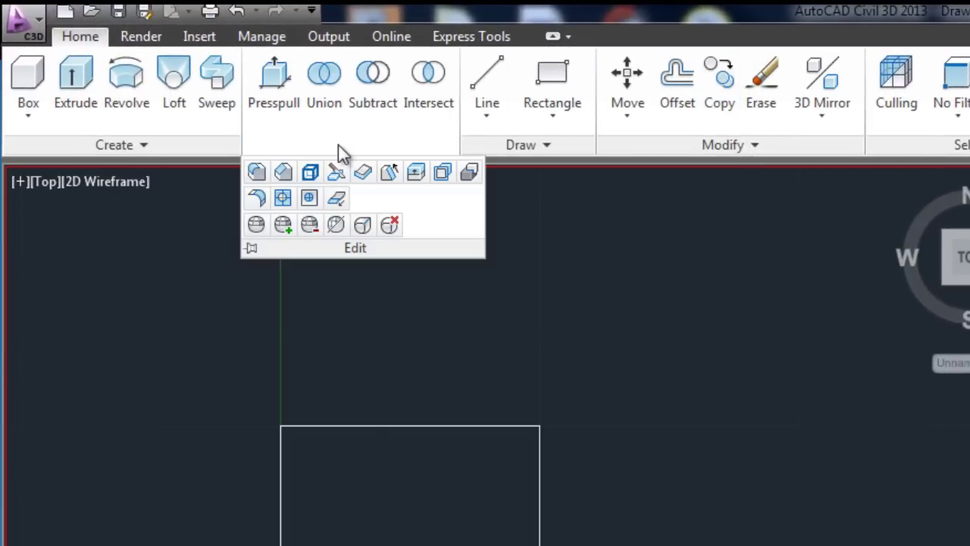
pyautogui.click(283, 174)
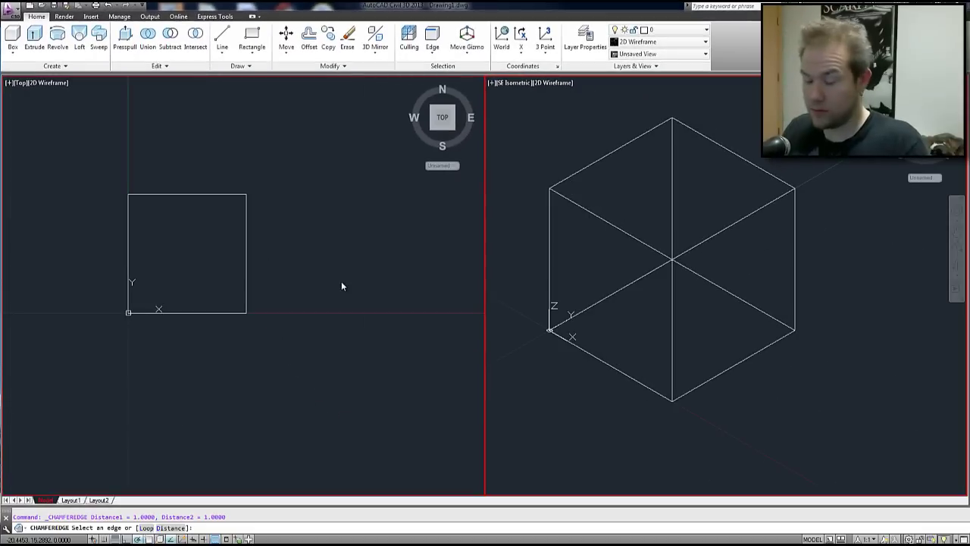
pyautogui.write('d')
pyautogui.press('Return')
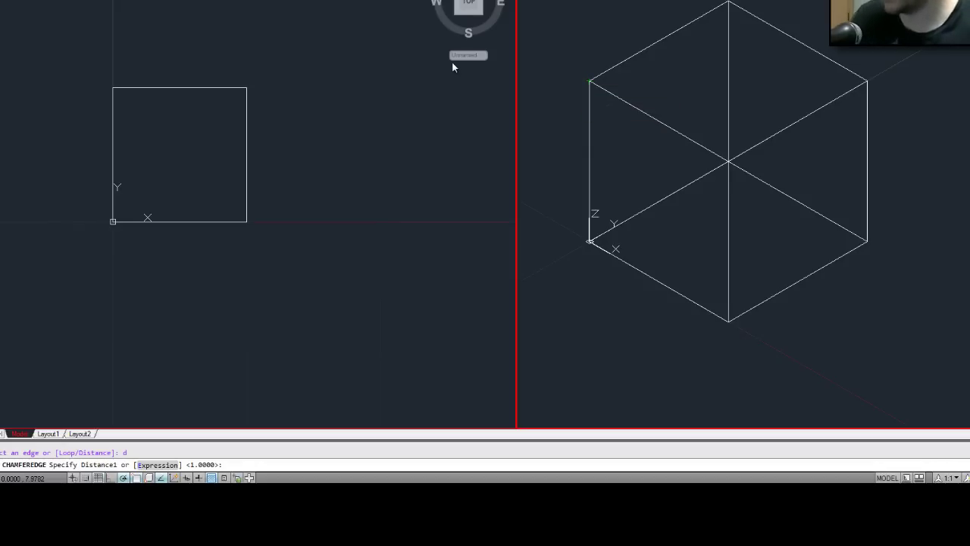
pyautogui.press('Return')
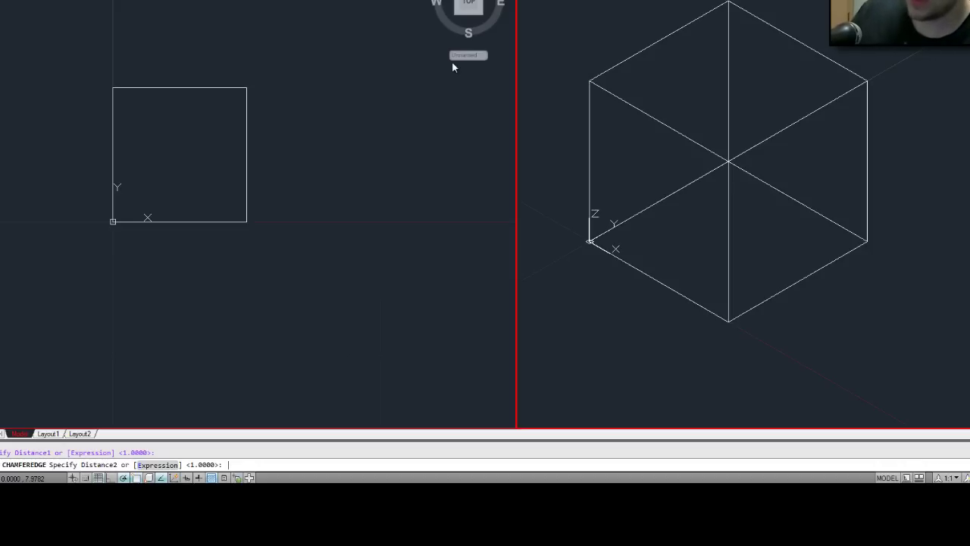
pyautogui.press('Return')
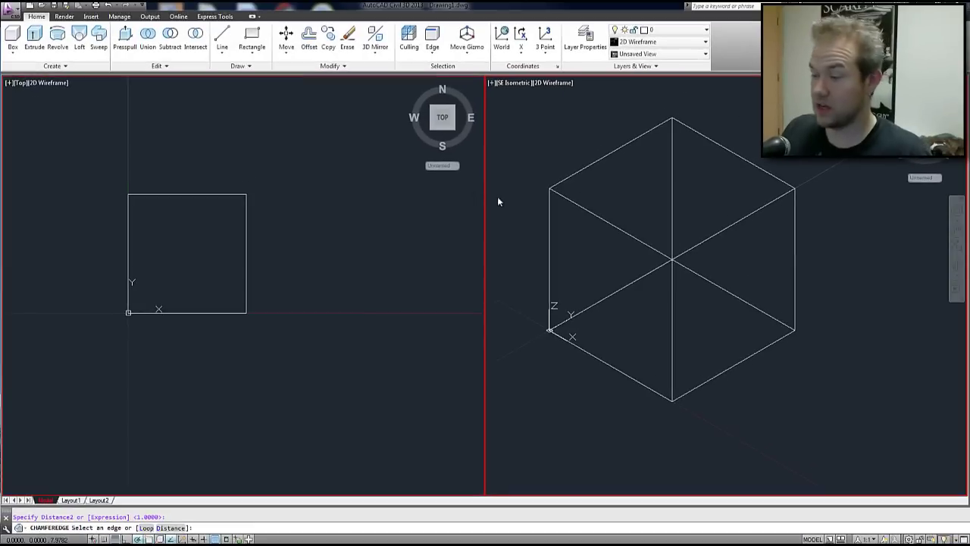
# Chamfer the four edges around the cube's front side face
pyautogui.click(584, 209)
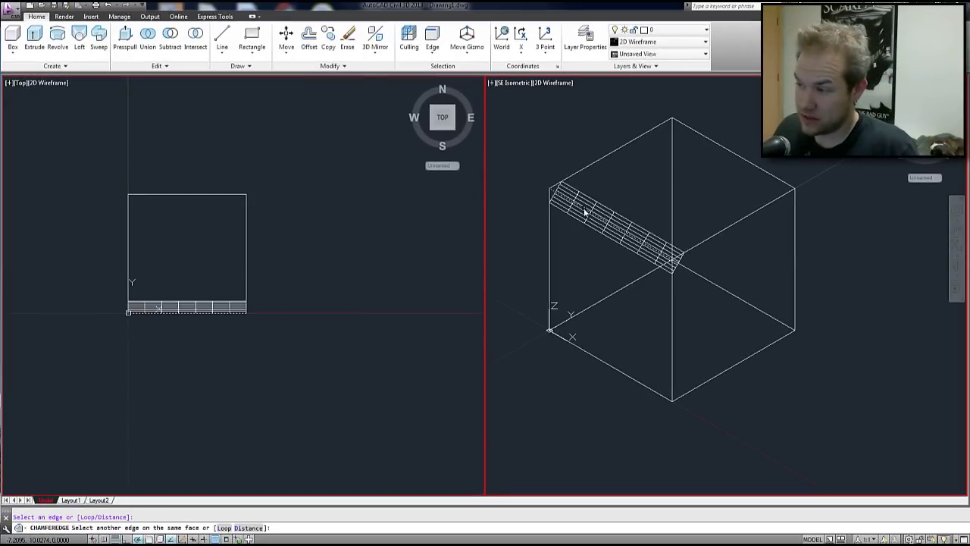
pyautogui.click(550, 230)
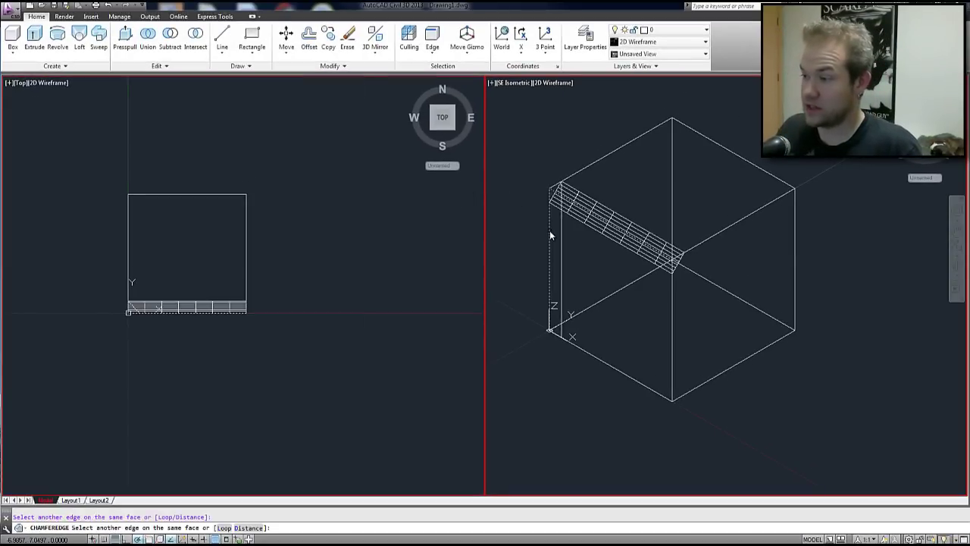
pyautogui.click(594, 356)
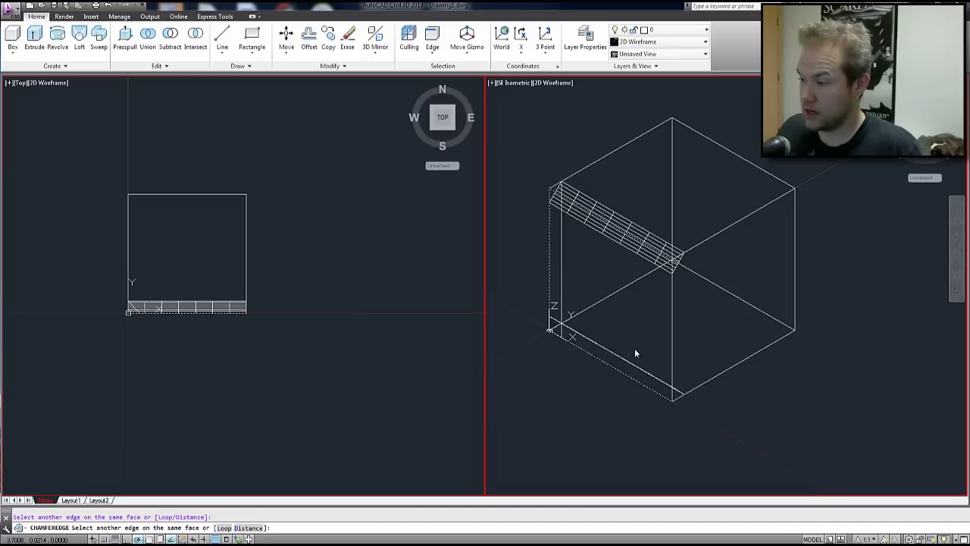
pyautogui.click(671, 325)
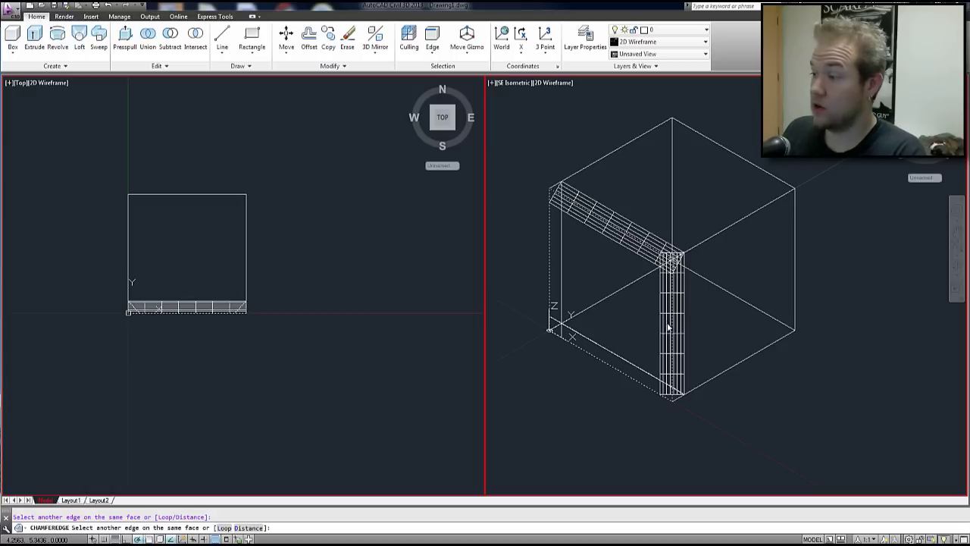
pyautogui.press('Return')
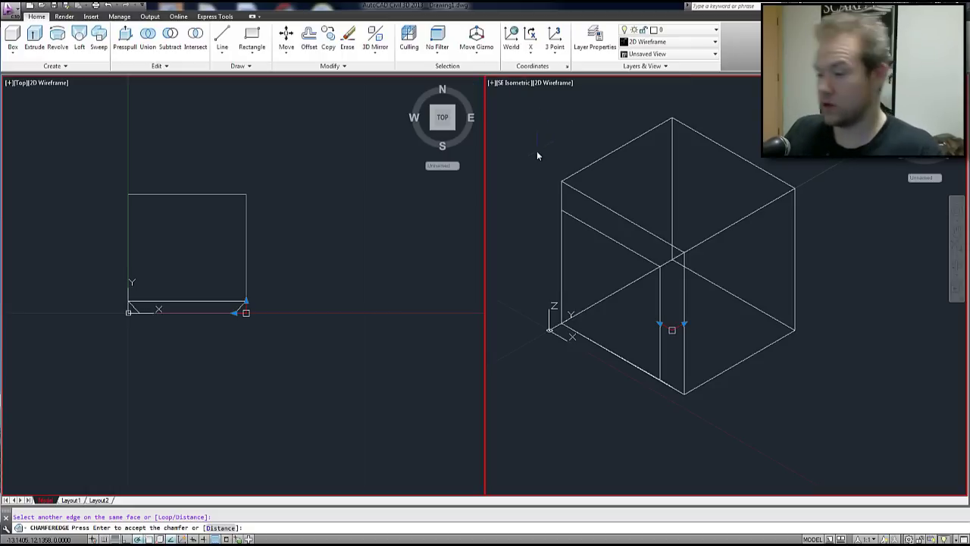
pyautogui.press('Return')
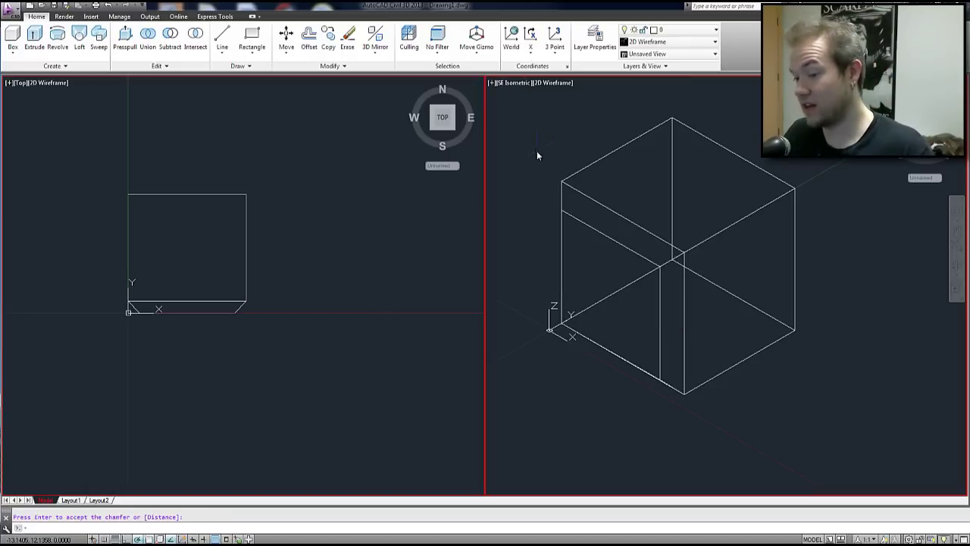
pyautogui.press('Escape')
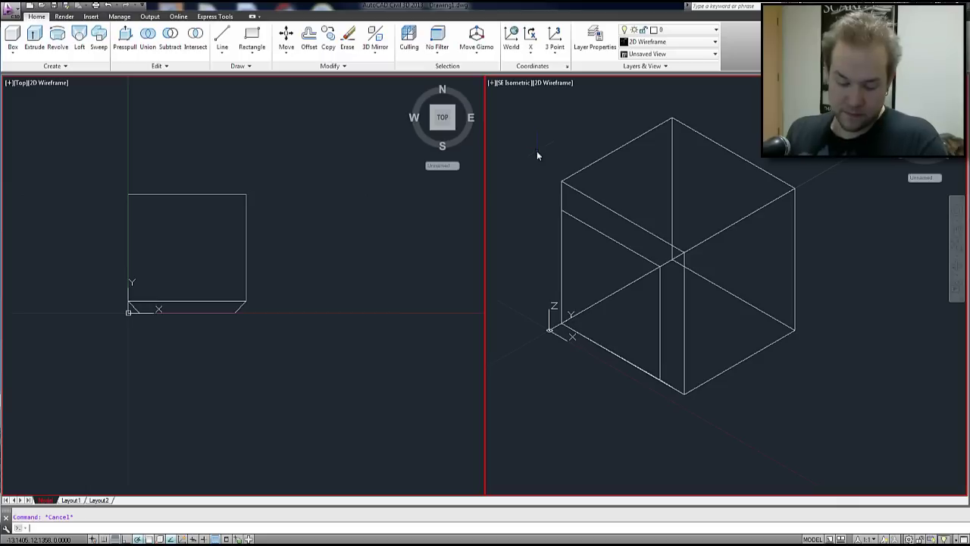
# Orbit the view with ORBIT to show the cube's unchamfered opposite side
pyautogui.write('orbi')
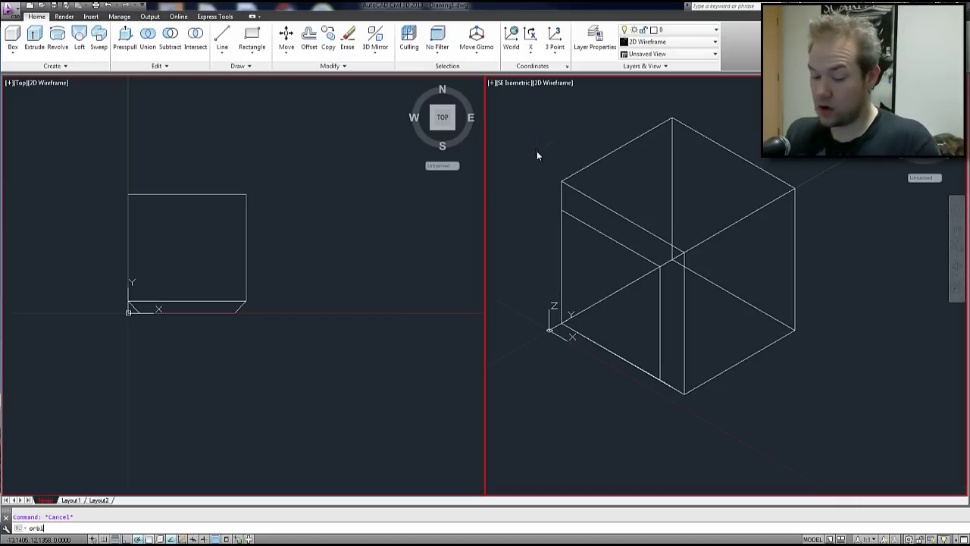
pyautogui.write('t')
pyautogui.press('Return')
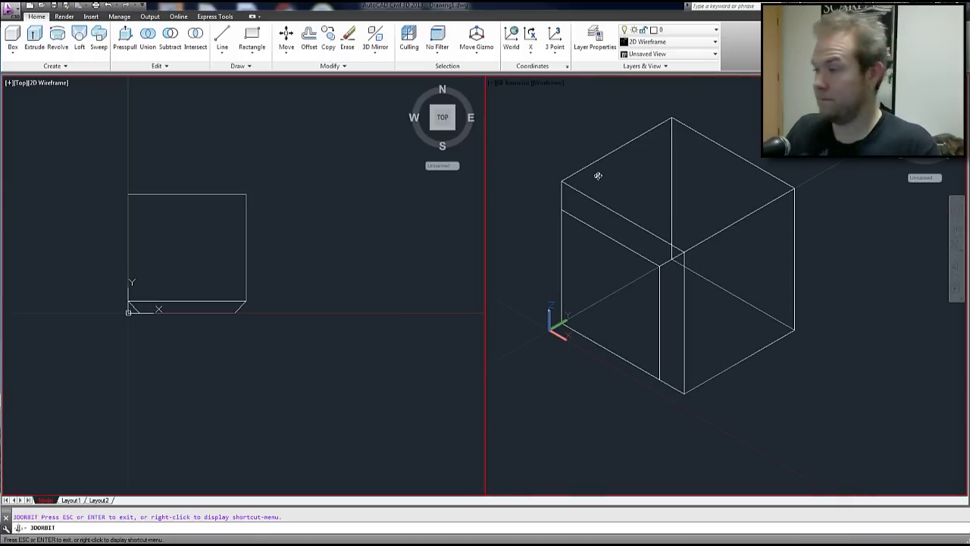
pyautogui.moveTo(744, 276); pyautogui.dragTo(563, 249)
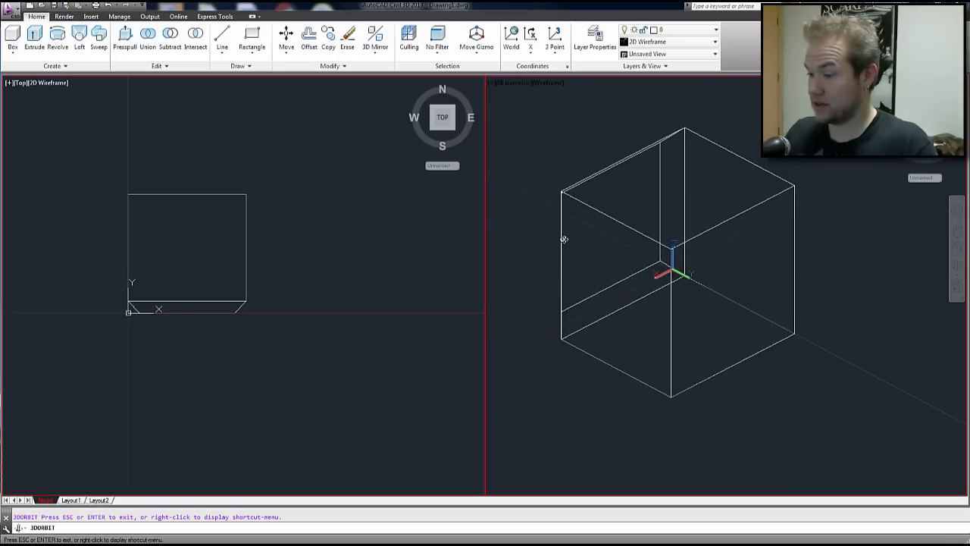
pyautogui.press('Escape')
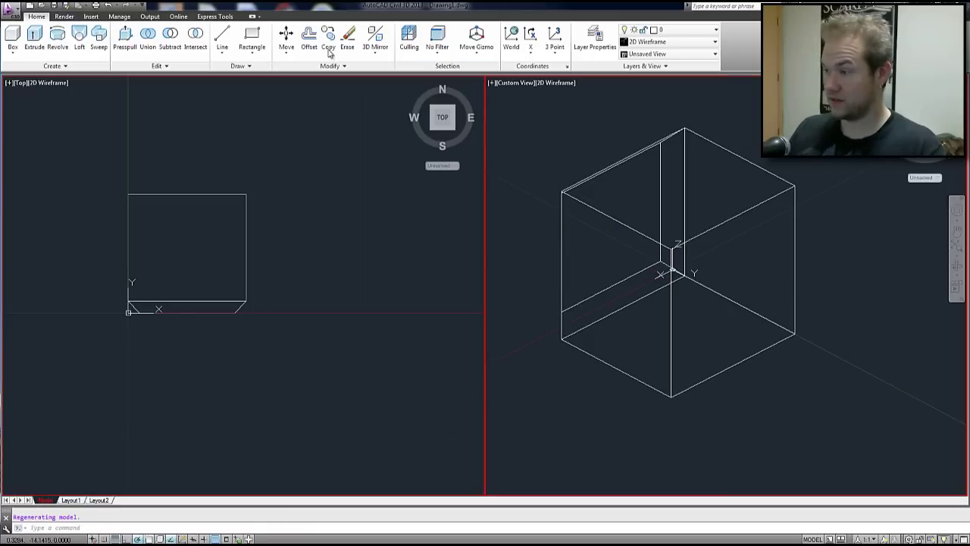
# Chamfer the four edges around the cube's opposite side face with Chamfer Edge
pyautogui.click(159, 66)
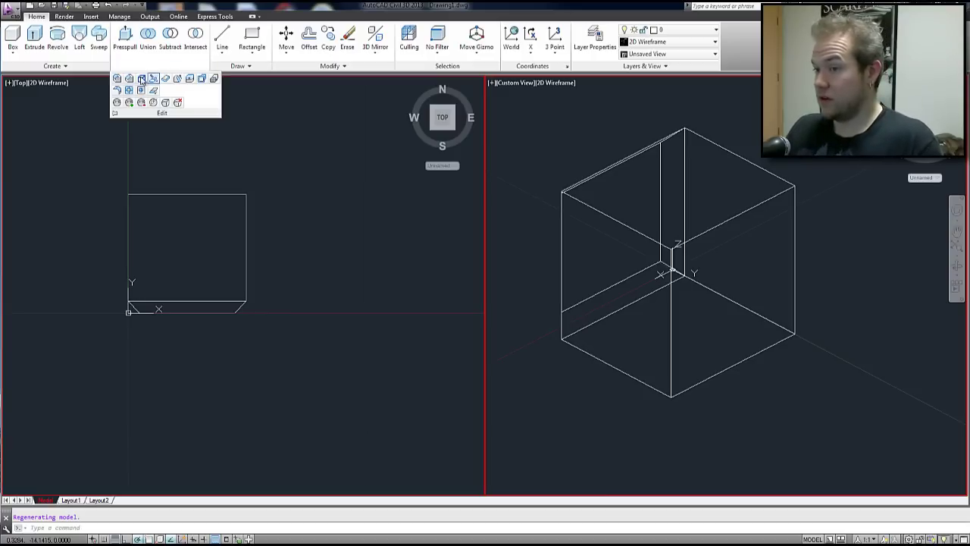
pyautogui.click(130, 79)
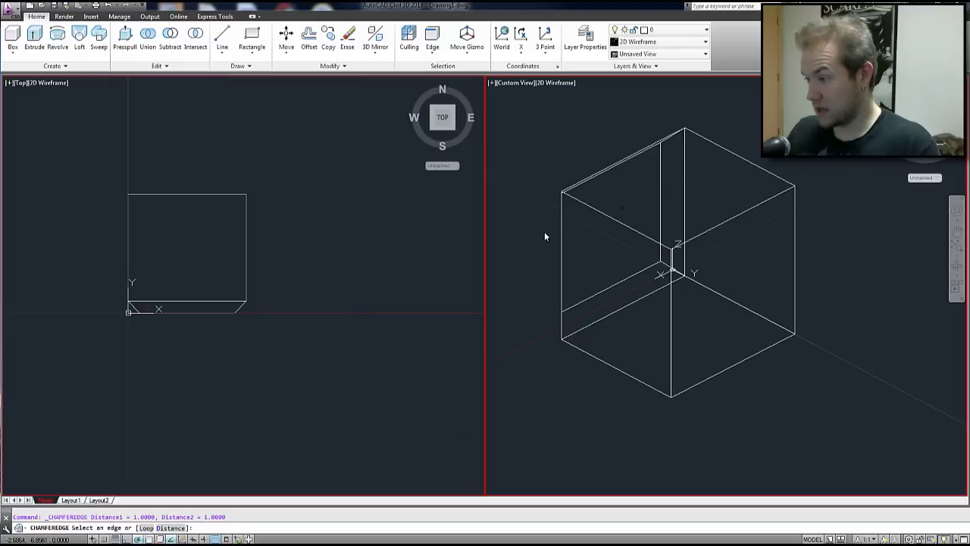
pyautogui.click(733, 218)
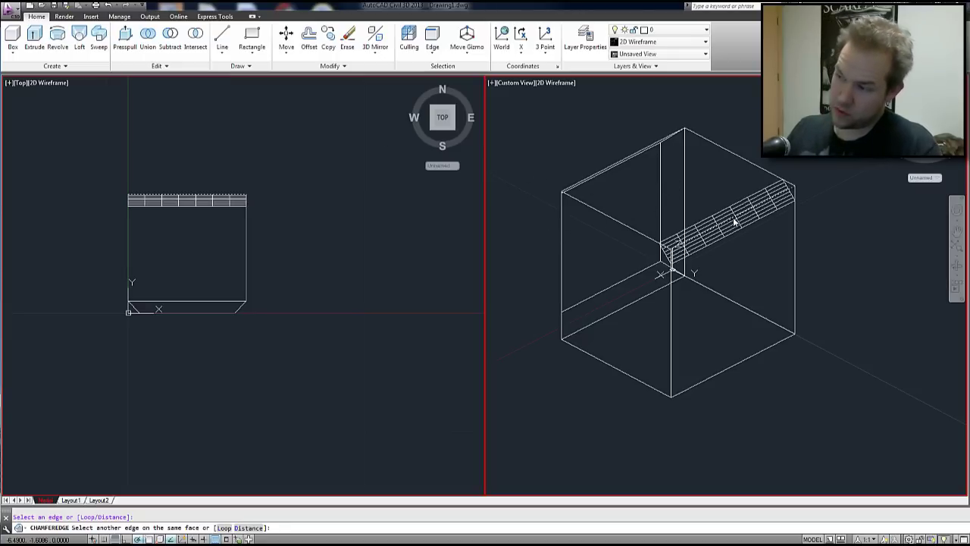
pyautogui.click(671, 328)
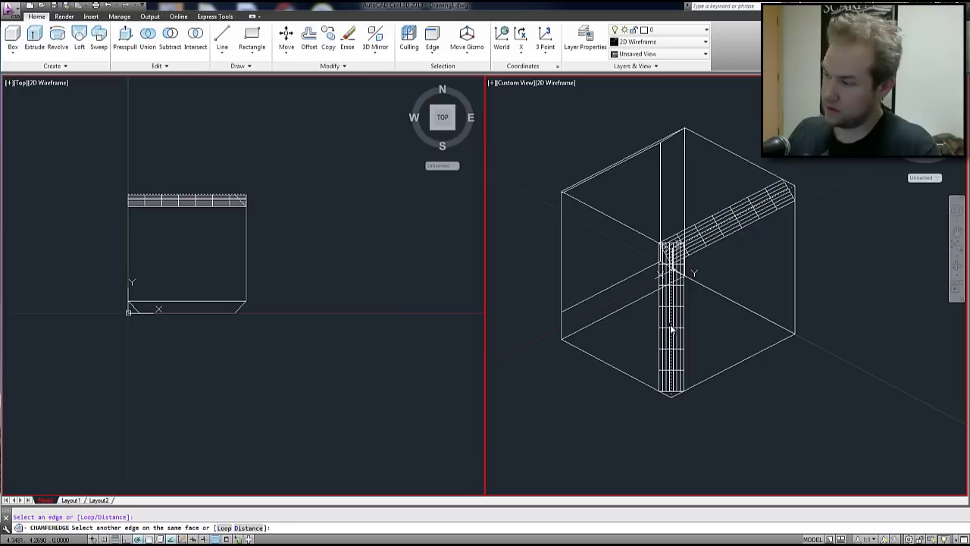
pyautogui.click(720, 372)
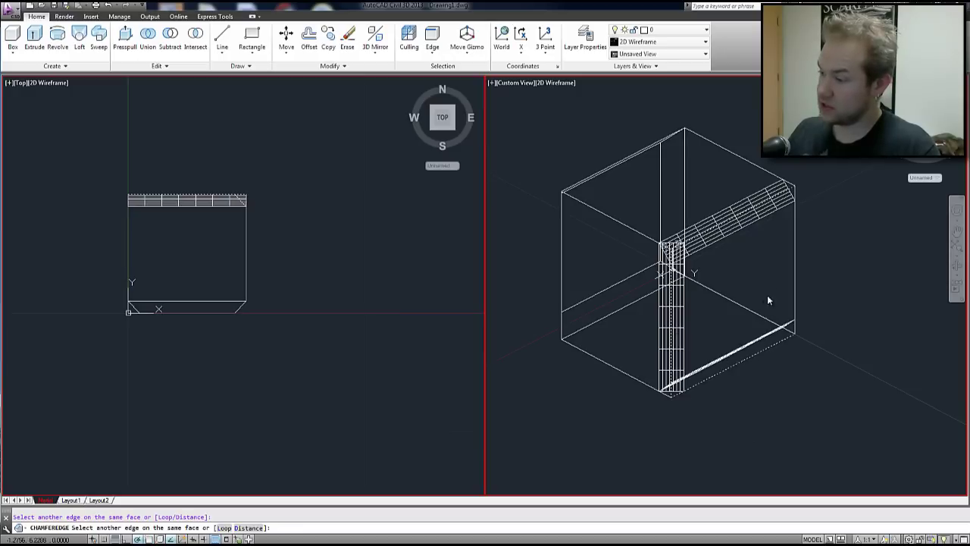
pyautogui.click(794, 270)
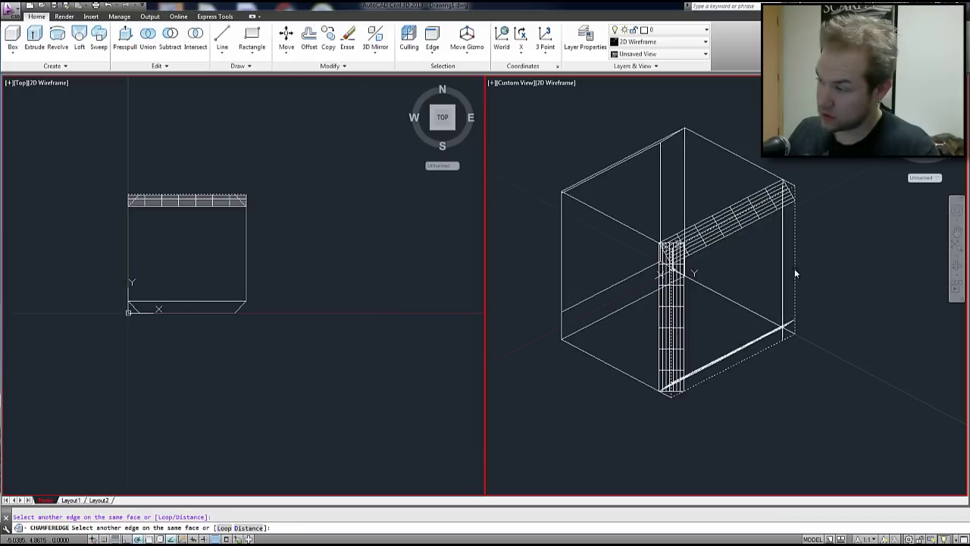
pyautogui.press('Return')
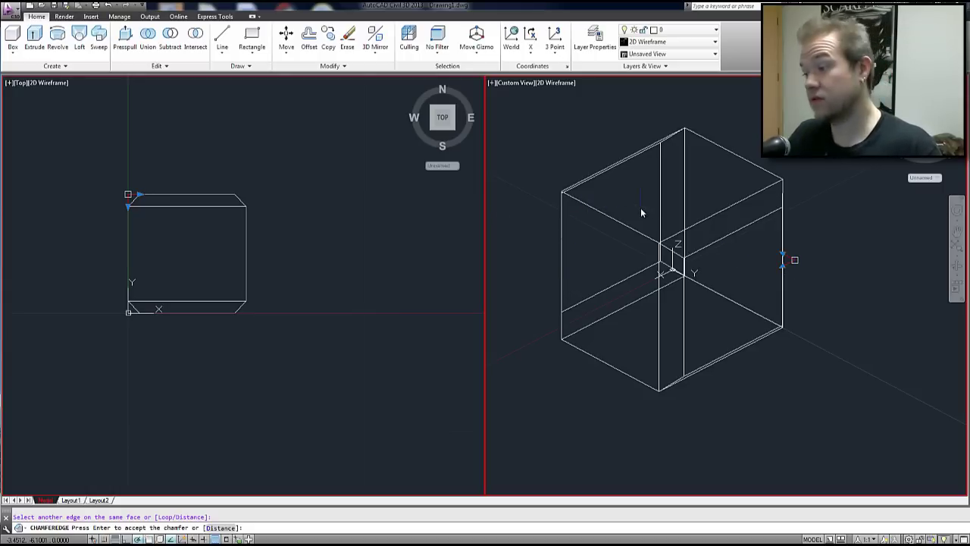
pyautogui.press('Return')
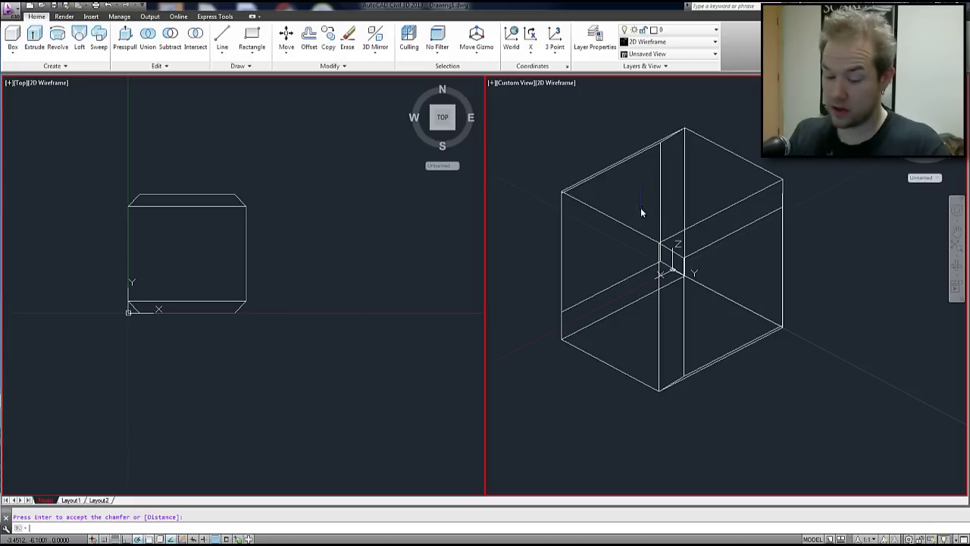
# Orbit around the chamfered cube with 3DORBIT, then zoom out and pan it to the lower left
pyautogui.write('3dorbit')
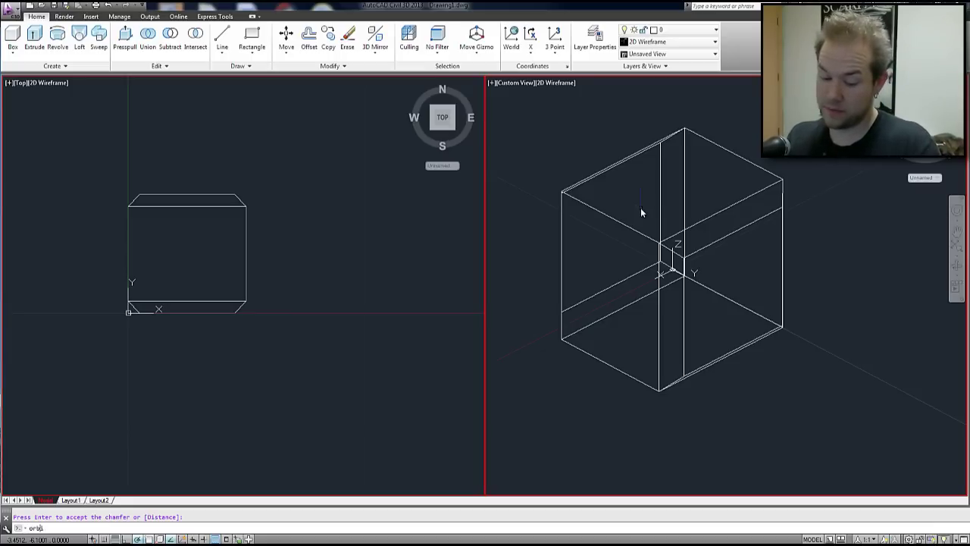
pyautogui.press('Return')
pyautogui.moveTo(650, 256); pyautogui.dragTo(398, 260)
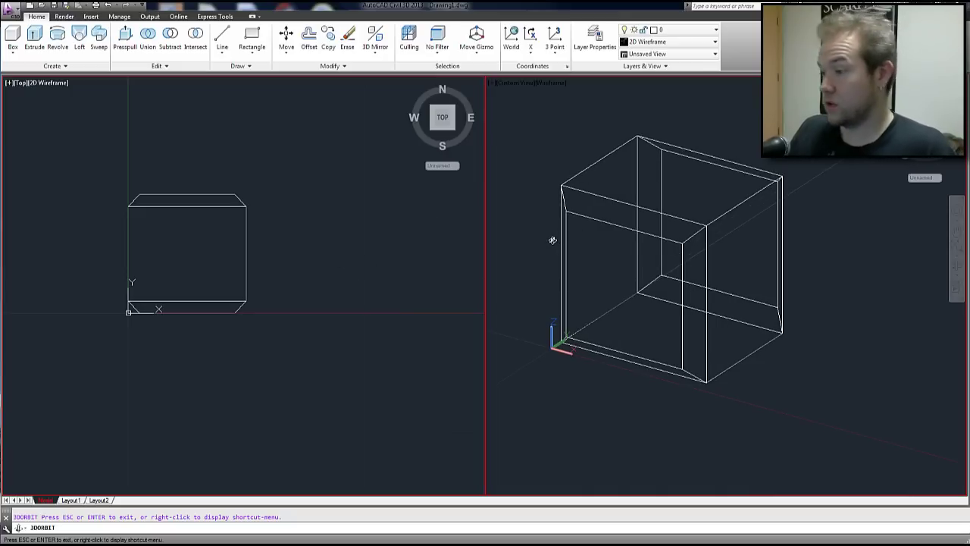
pyautogui.press('Escape')
pyautogui.scroll(-4, 584, 227)
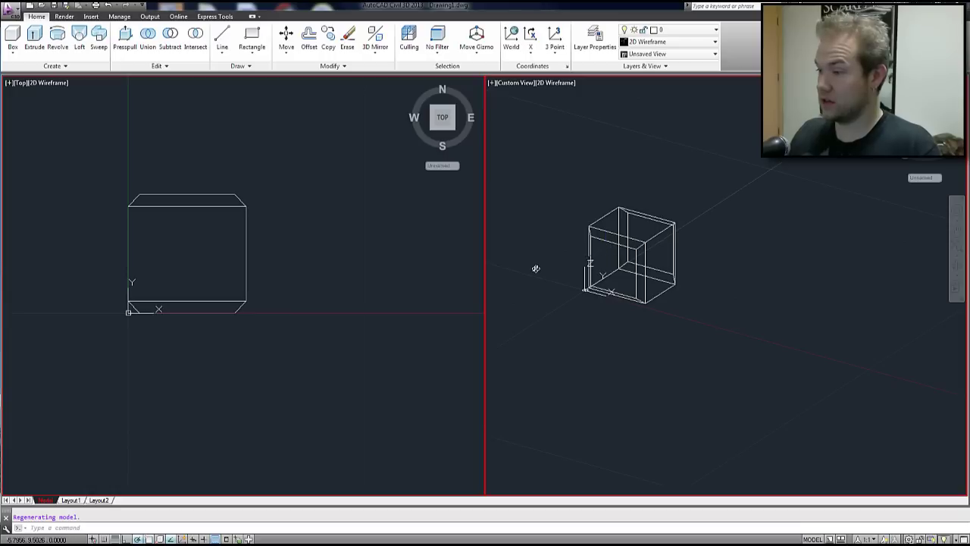
pyautogui.moveTo(618, 229); pyautogui.dragTo(590, 250, button='middle')
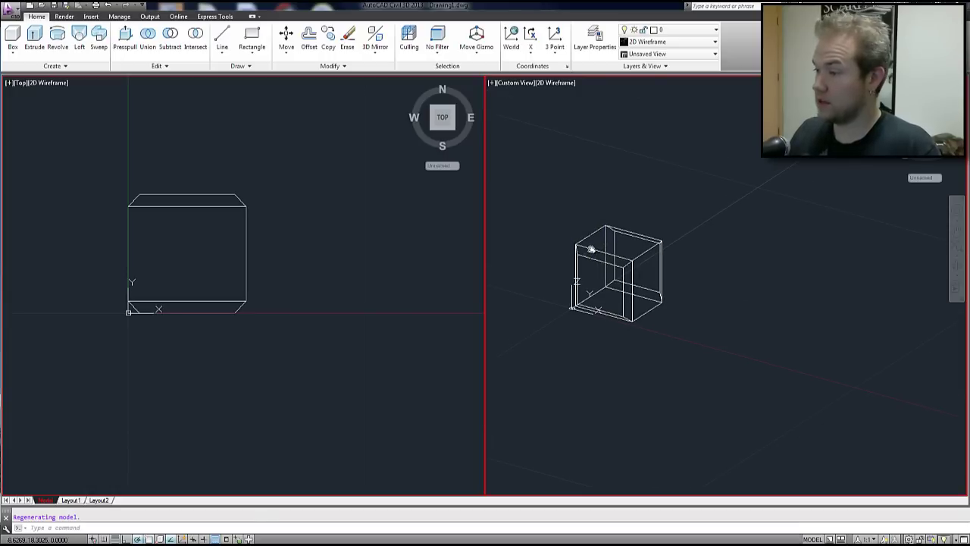
# Select the chamfered cube and start copying it from its bottom corner
pyautogui.click(591, 248)
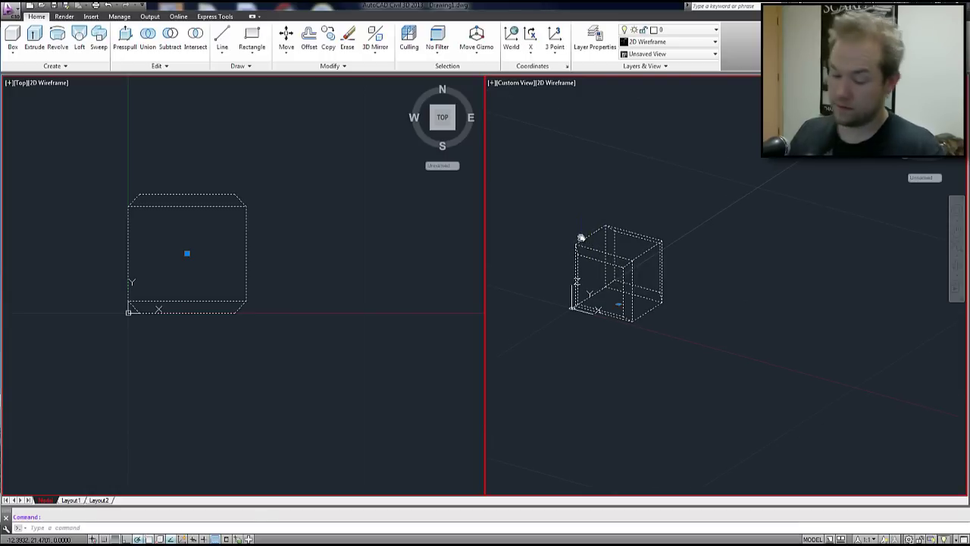
pyautogui.write('co')
pyautogui.press('Return')
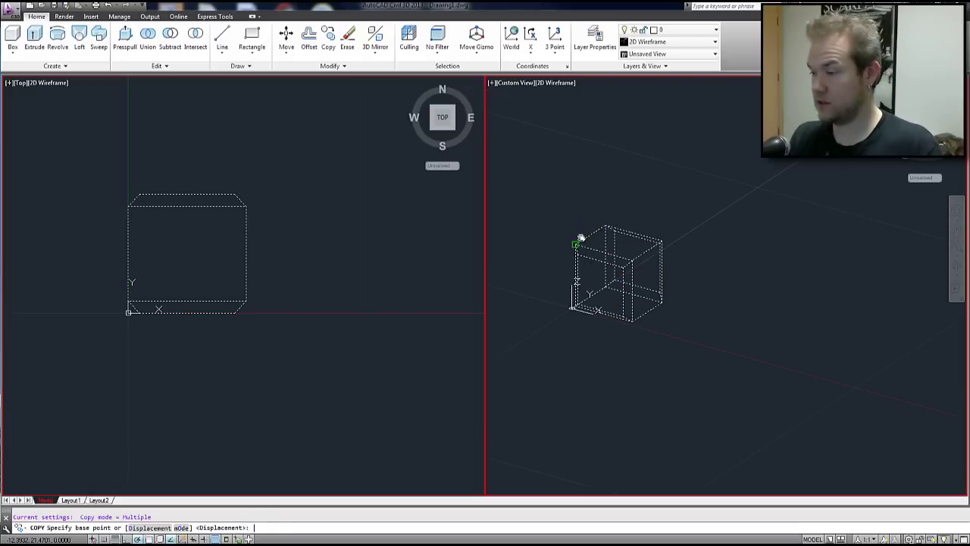
pyautogui.scroll(5, 629, 318)
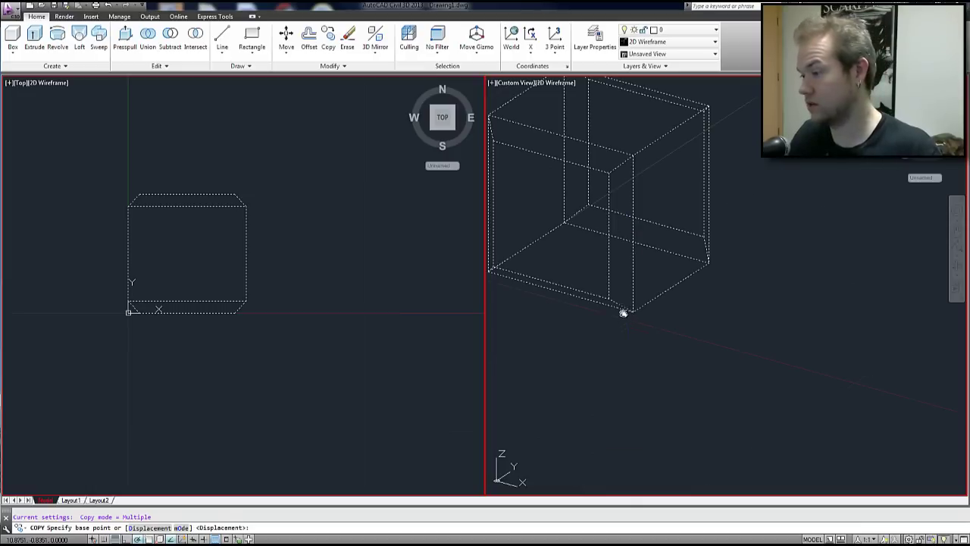
pyautogui.scroll(-1, 637, 310)
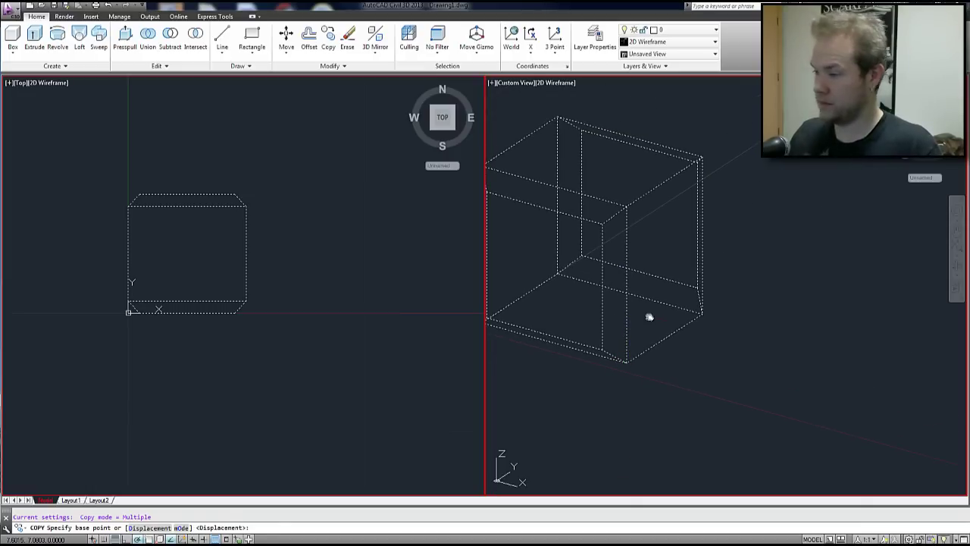
pyautogui.click(626, 365)
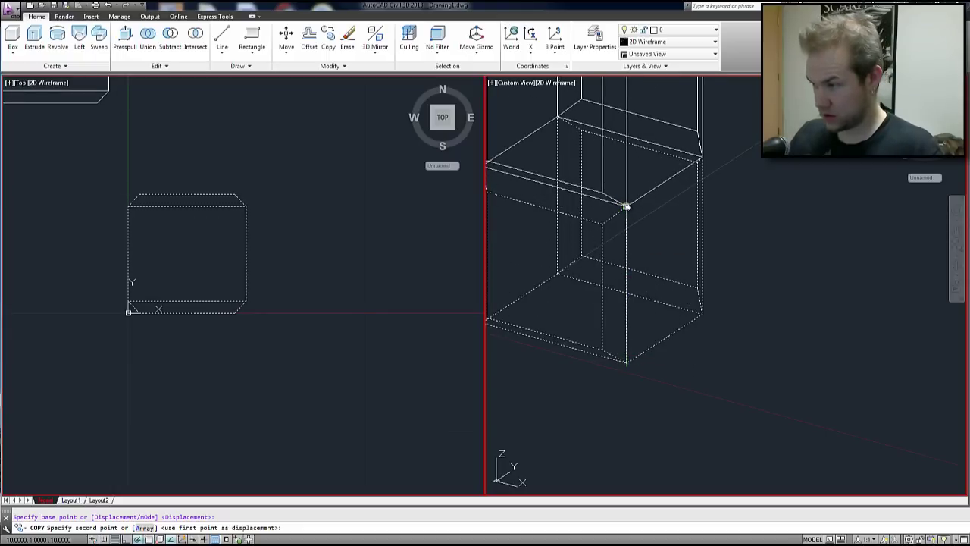
# Place three copies stacked one atop another, then recentre the four-cube column
pyautogui.click(626, 206)
pyautogui.moveTo(635, 217); pyautogui.dragTo(648, 359, button='middle')
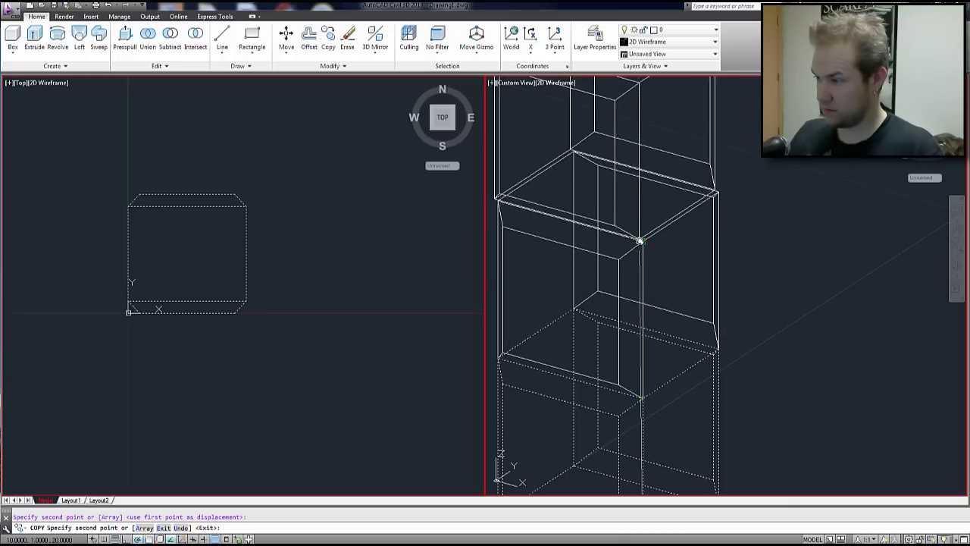
pyautogui.click(640, 240)
pyautogui.moveTo(650, 220); pyautogui.dragTo(666, 346, button='middle')
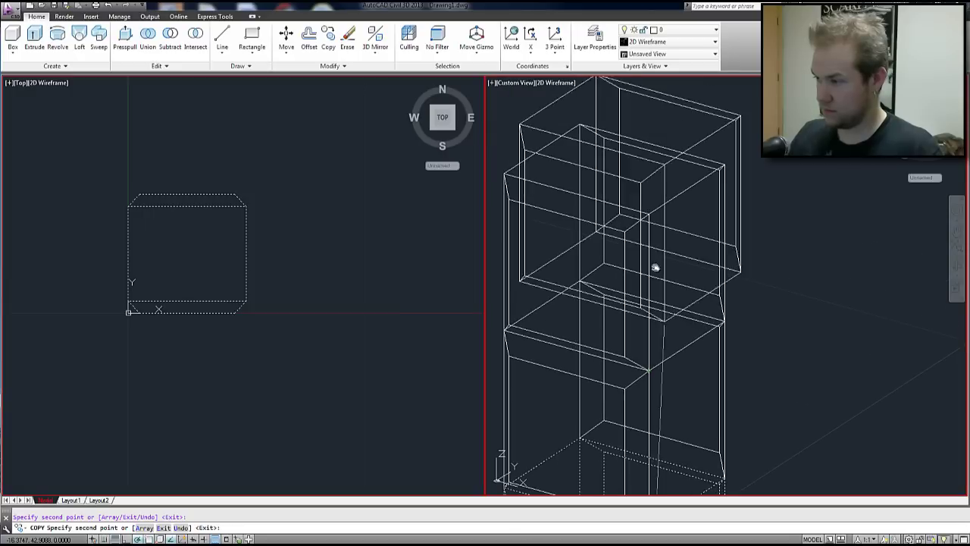
pyautogui.click(648, 210)
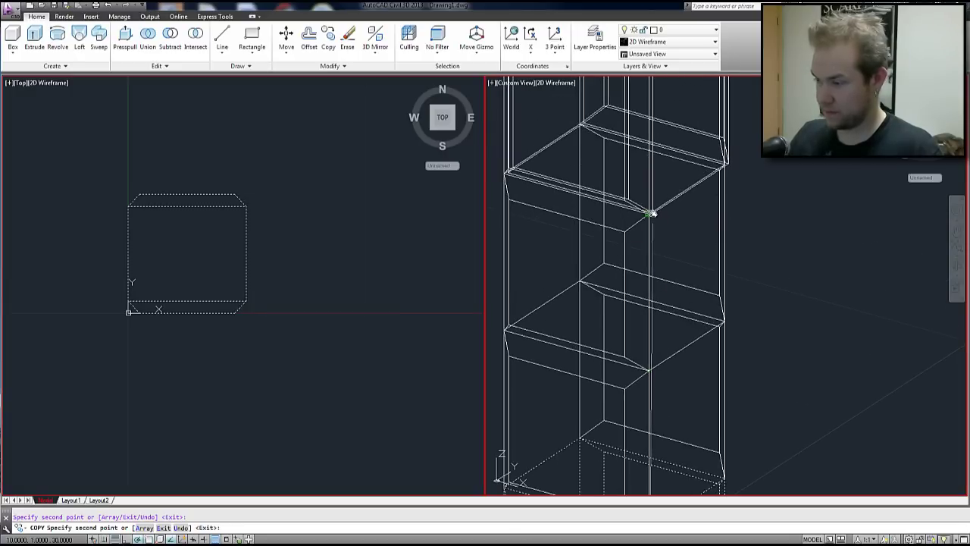
pyautogui.press('Return')
pyautogui.scroll(-4, 667, 210)
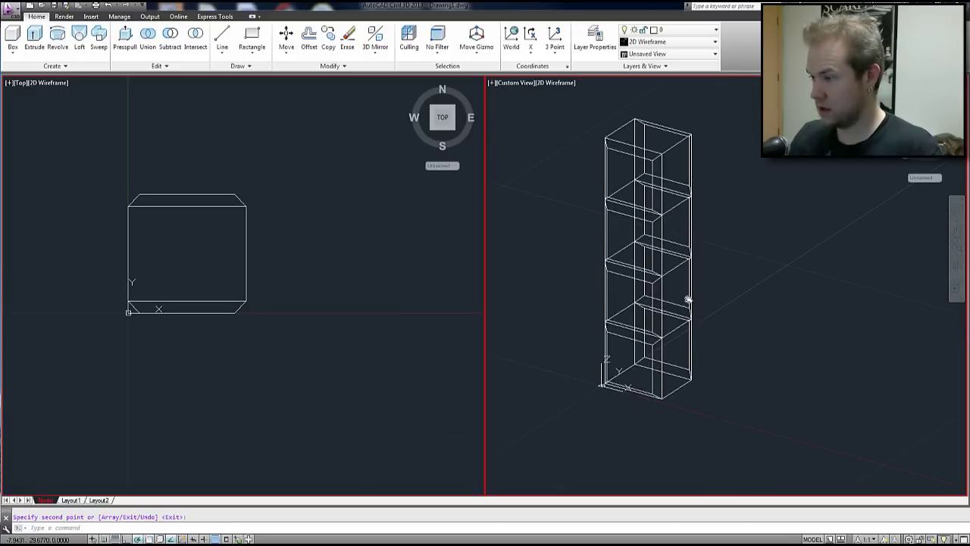
pyautogui.moveTo(687, 299); pyautogui.dragTo(670, 265, button='middle')
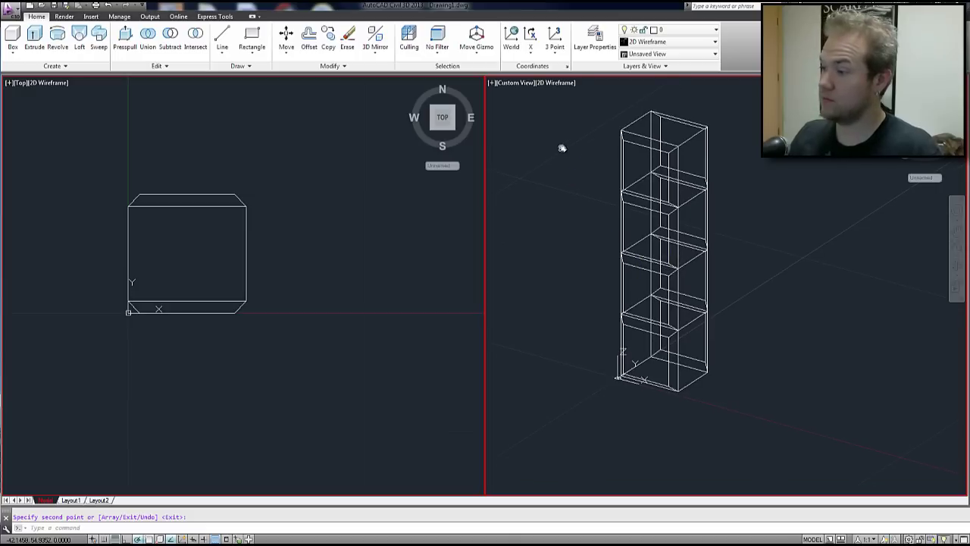
# Change the isometric viewport's visual style to Shaded with edges
pyautogui.press('Escape')
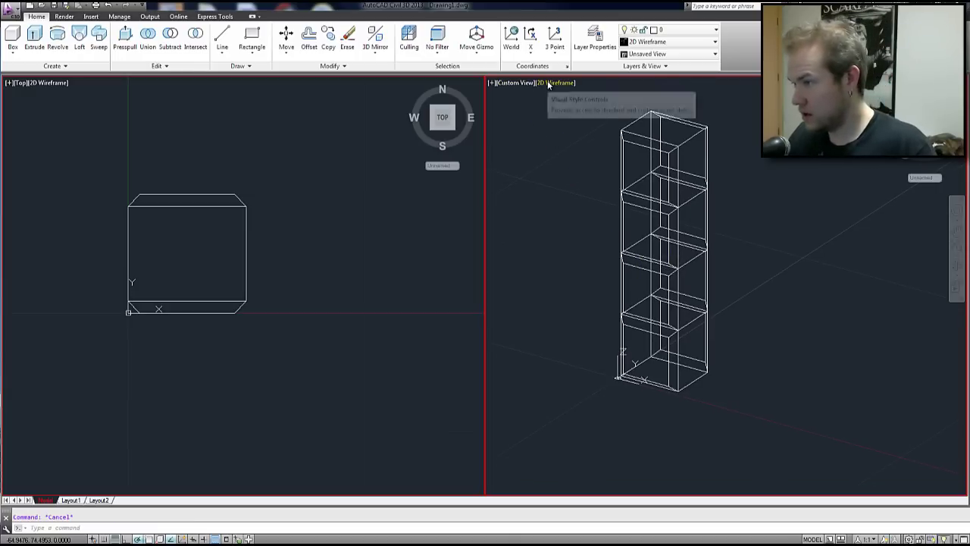
pyautogui.click(548, 84)
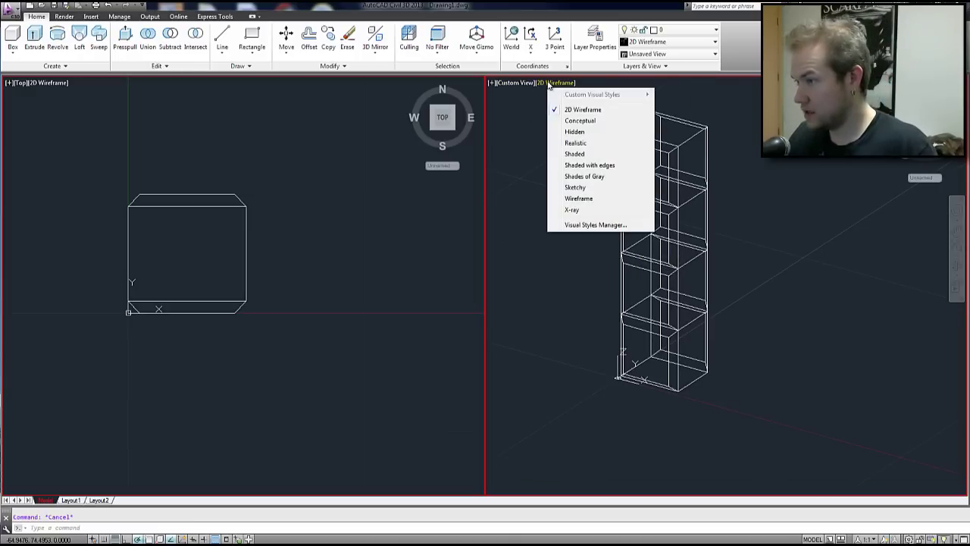
pyautogui.click(589, 166)
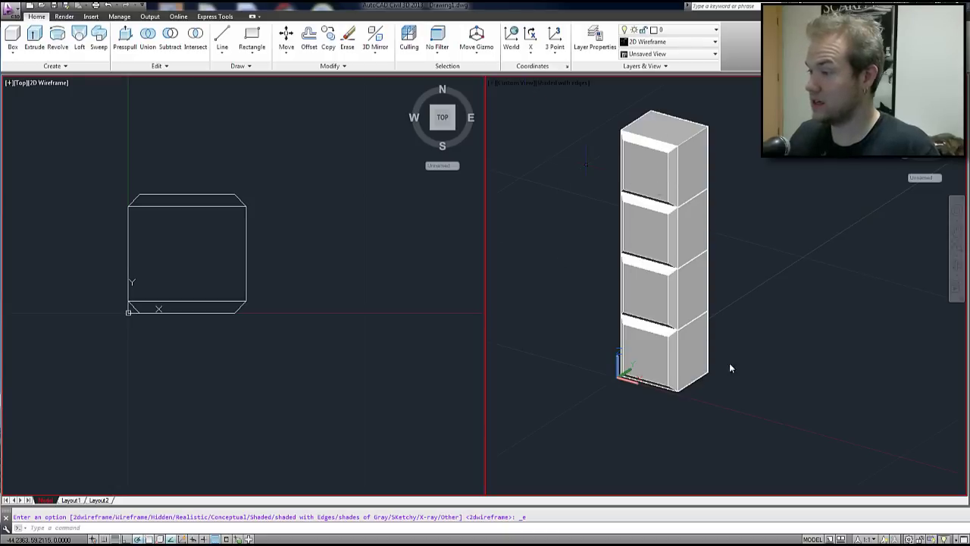
# Window-select all four stacked cubes and set their colour to Magenta in Properties
pyautogui.press('Escape')
pyautogui.click(663, 414)
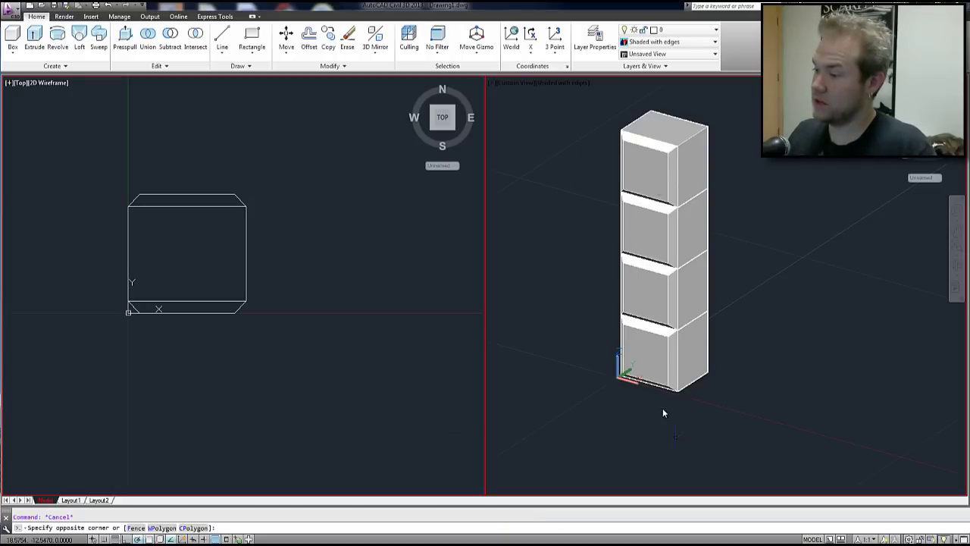
pyautogui.scroll(-2, 671, 406)
pyautogui.moveTo(662, 281); pyautogui.dragTo(681, 246, button='middle')
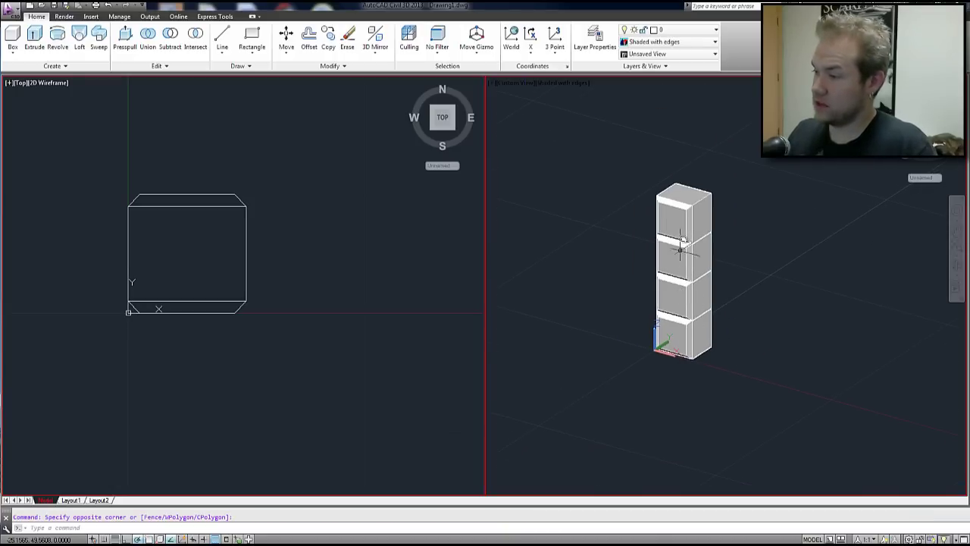
pyautogui.click(604, 154)
pyautogui.click(754, 356)
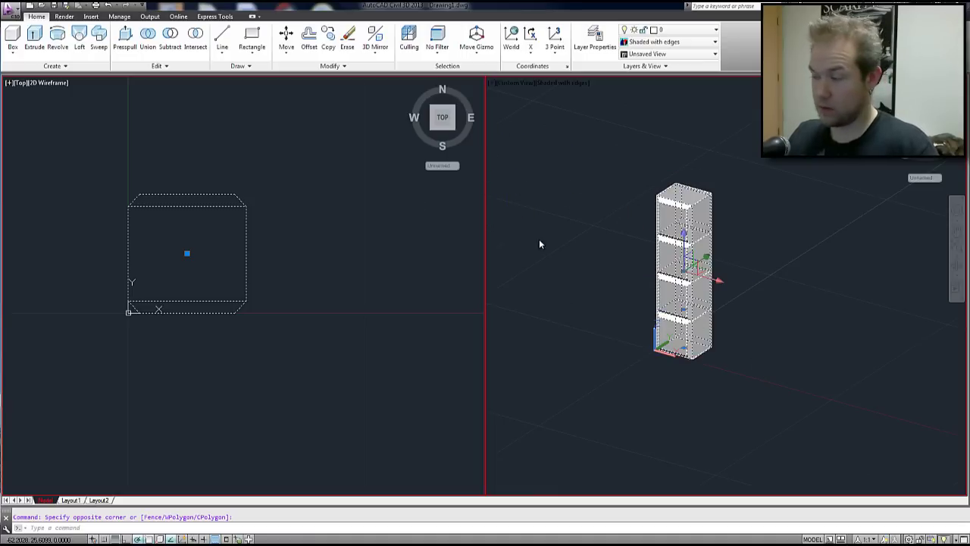
pyautogui.hotkey('ctrl', '1')
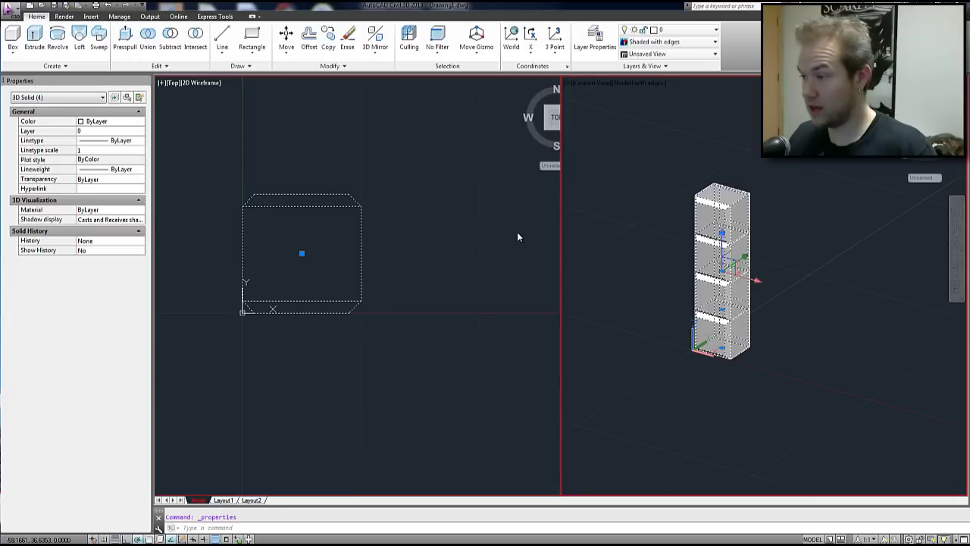
pyautogui.click(107, 123)
pyautogui.click(110, 122)
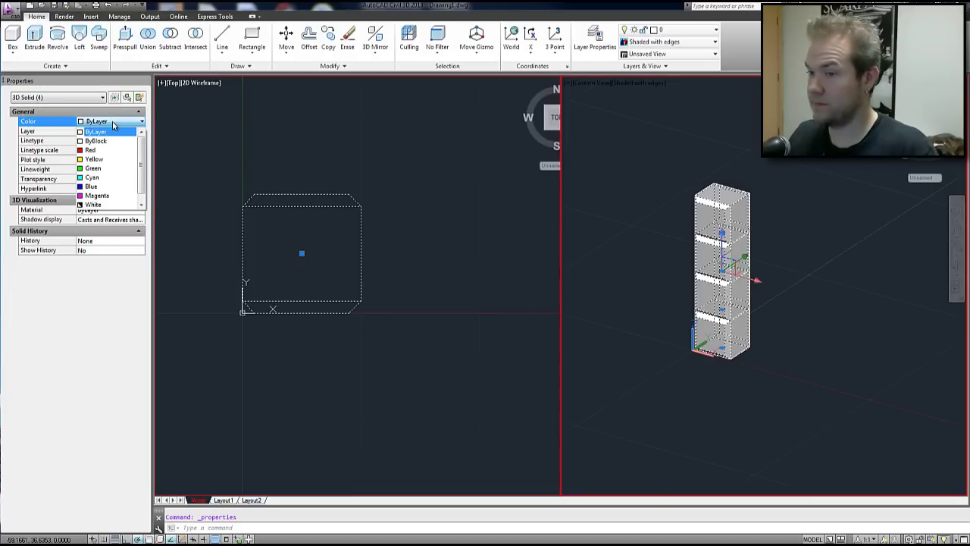
pyautogui.click(108, 196)
pyautogui.press('Escape')
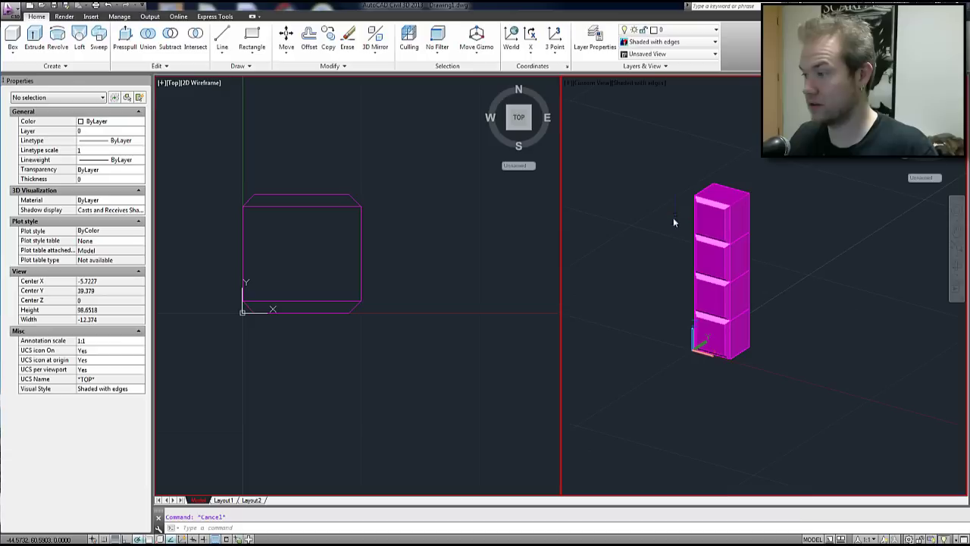
pyautogui.scroll(2, 702, 273)
# Orbit around the magenta column to view its front, top and far side
pyautogui.moveTo(795, 323); pyautogui.dragTo(740, 253, button='middle')
pyautogui.click(762, 228)
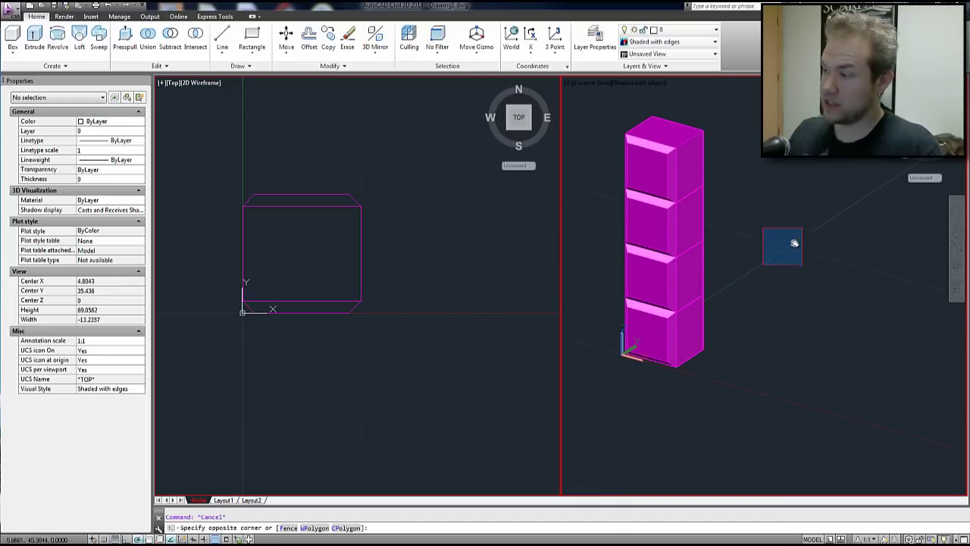
pyautogui.click(794, 247)
pyautogui.write('orbit')
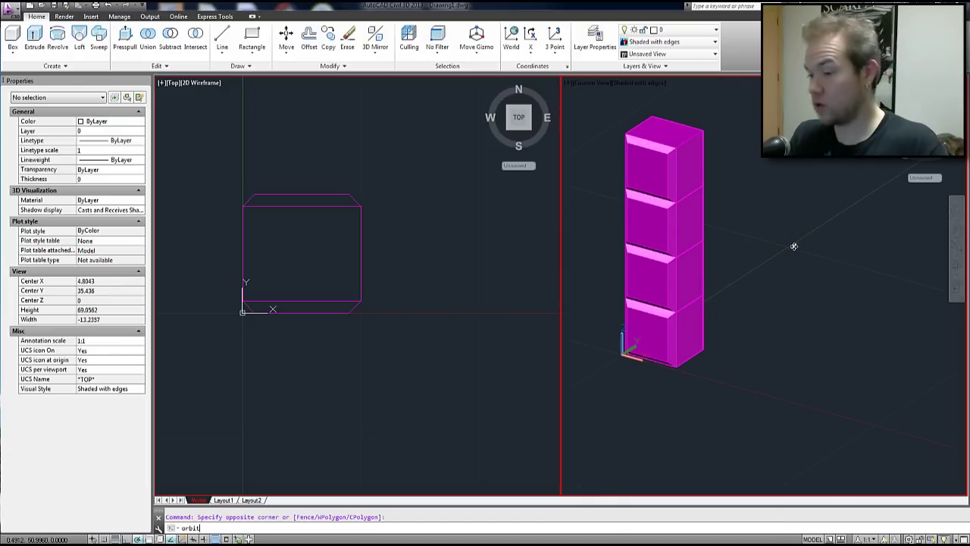
pyautogui.press('Return')
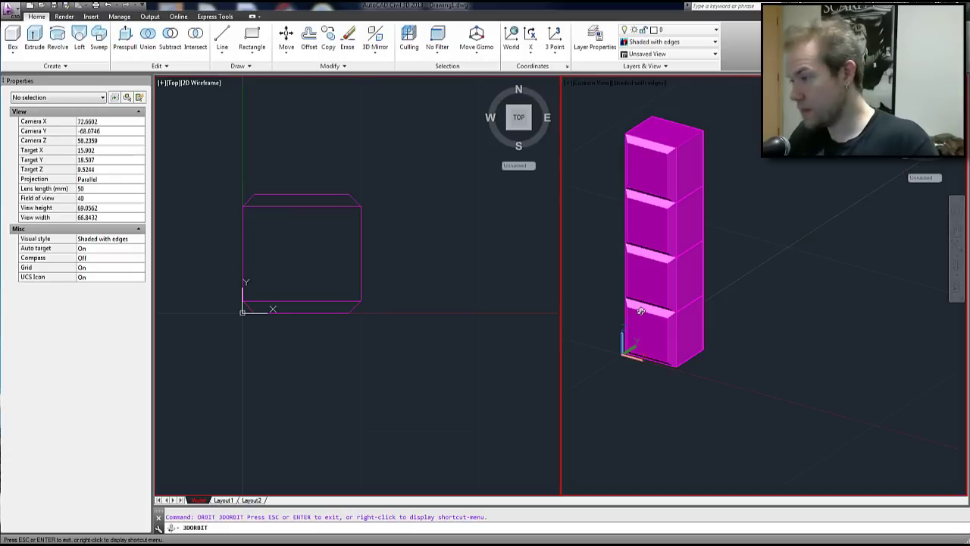
pyautogui.moveTo(641, 311); pyautogui.dragTo(574, 290)
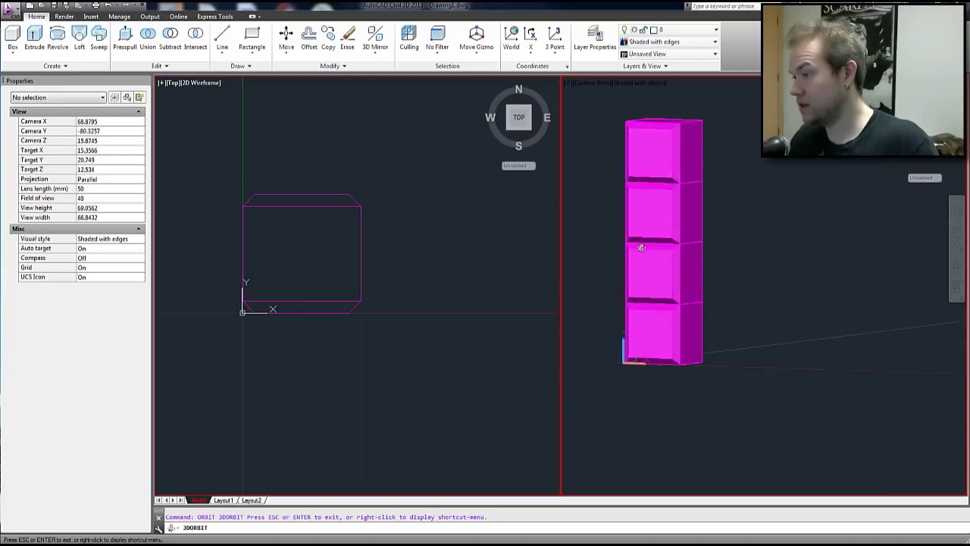
pyautogui.moveTo(641, 247); pyautogui.dragTo(656, 279)
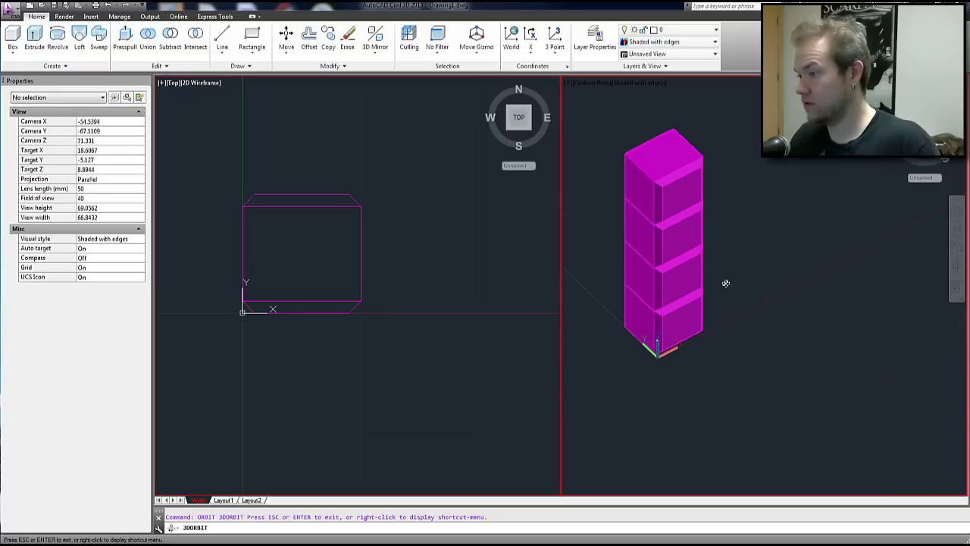
pyautogui.moveTo(726, 283); pyautogui.dragTo(624, 302)
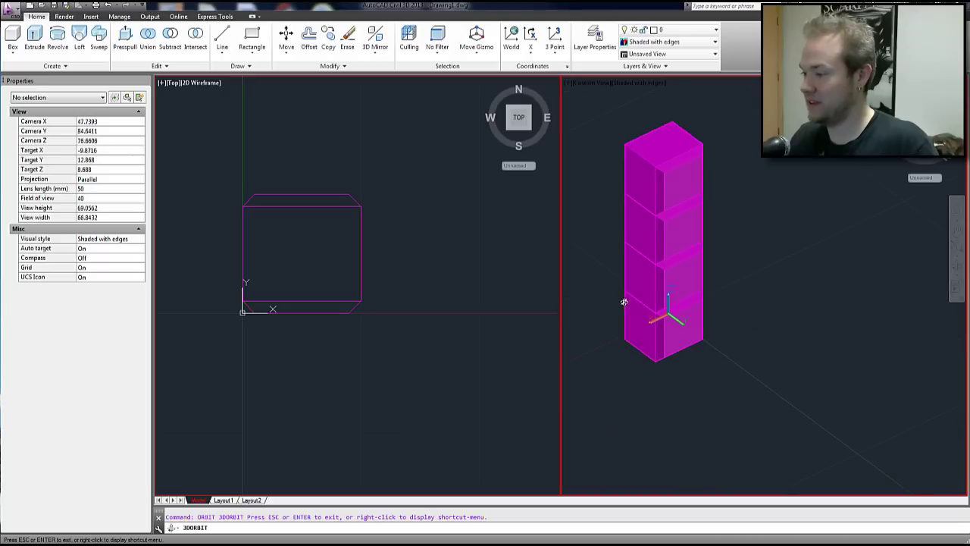
pyautogui.moveTo(702, 335); pyautogui.dragTo(684, 321)
pyautogui.press('Escape')
pyautogui.click(685, 321)
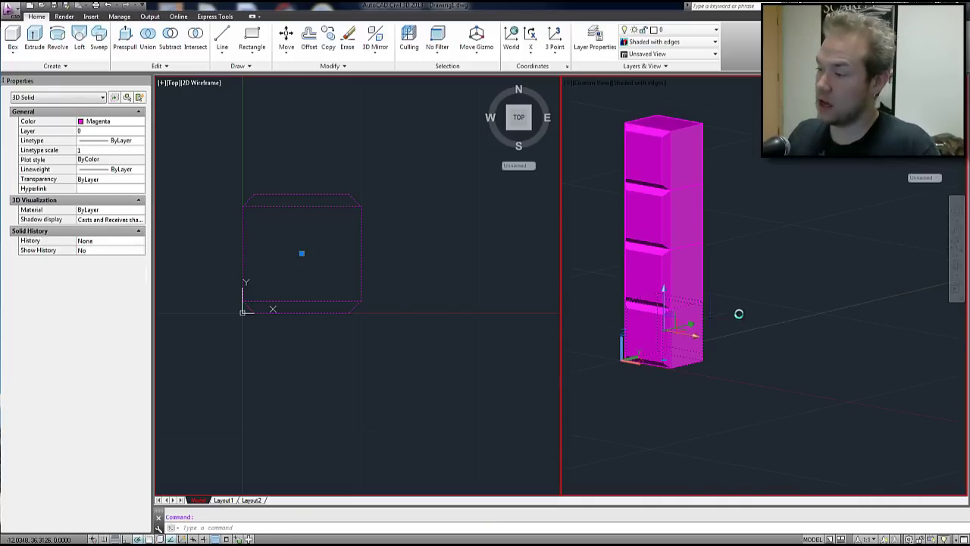
pyautogui.press('Escape')
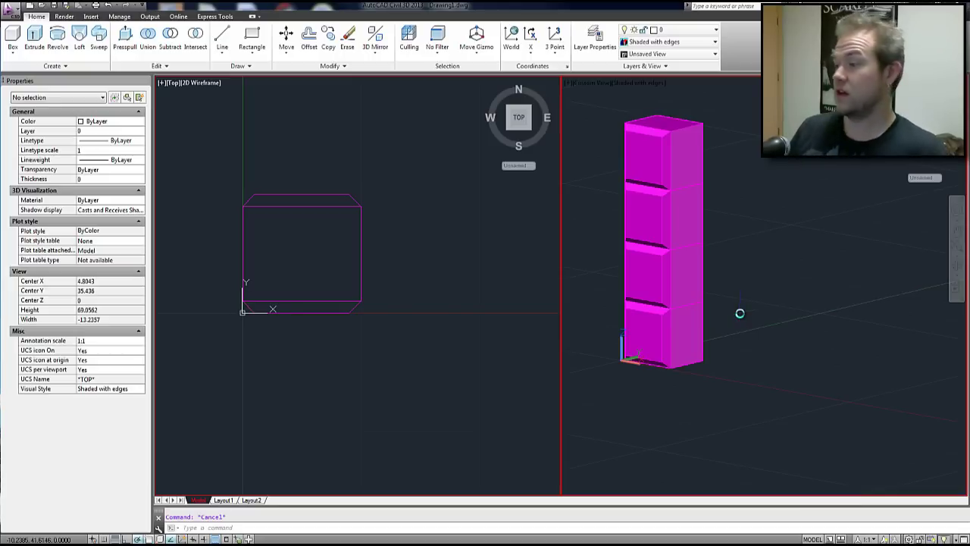